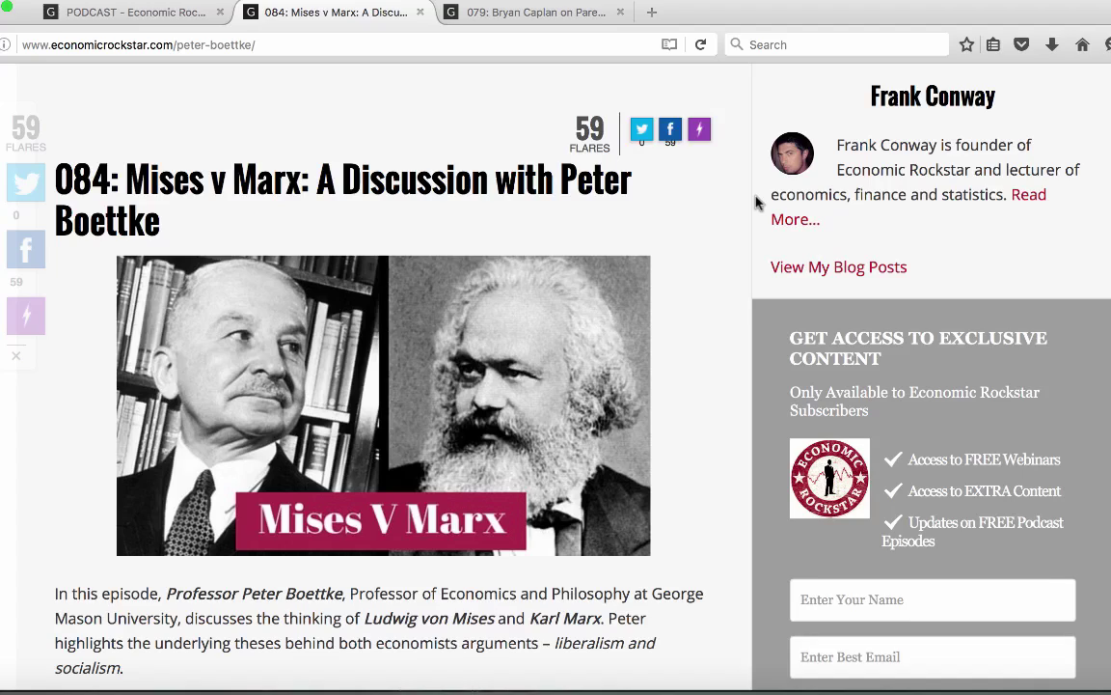
Scroll down the Mises v Marx post to its stacked book covers, then back up
scroll(757, 203, down, 10)
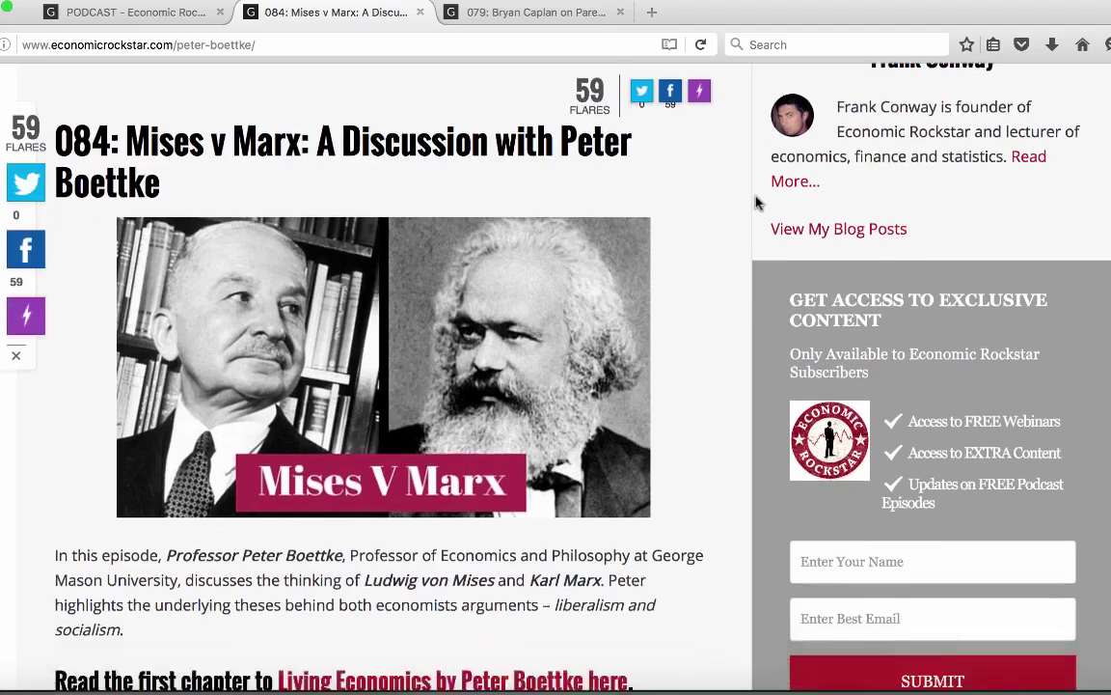
scroll(757, 203, down, 5)
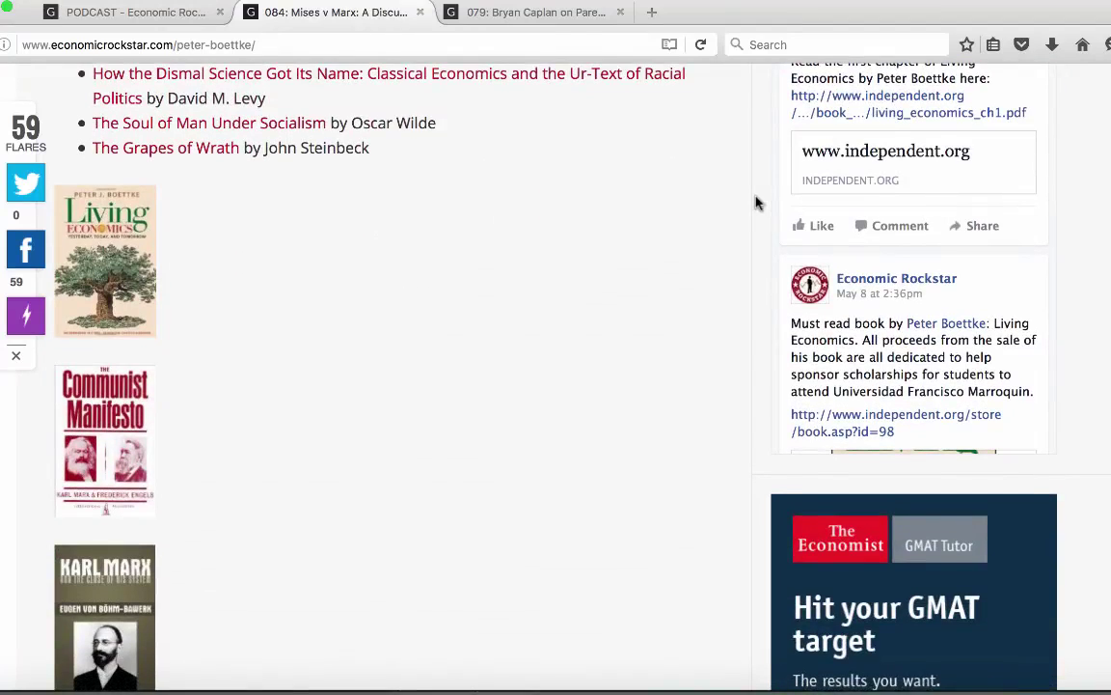
scroll(757, 202, down, 5)
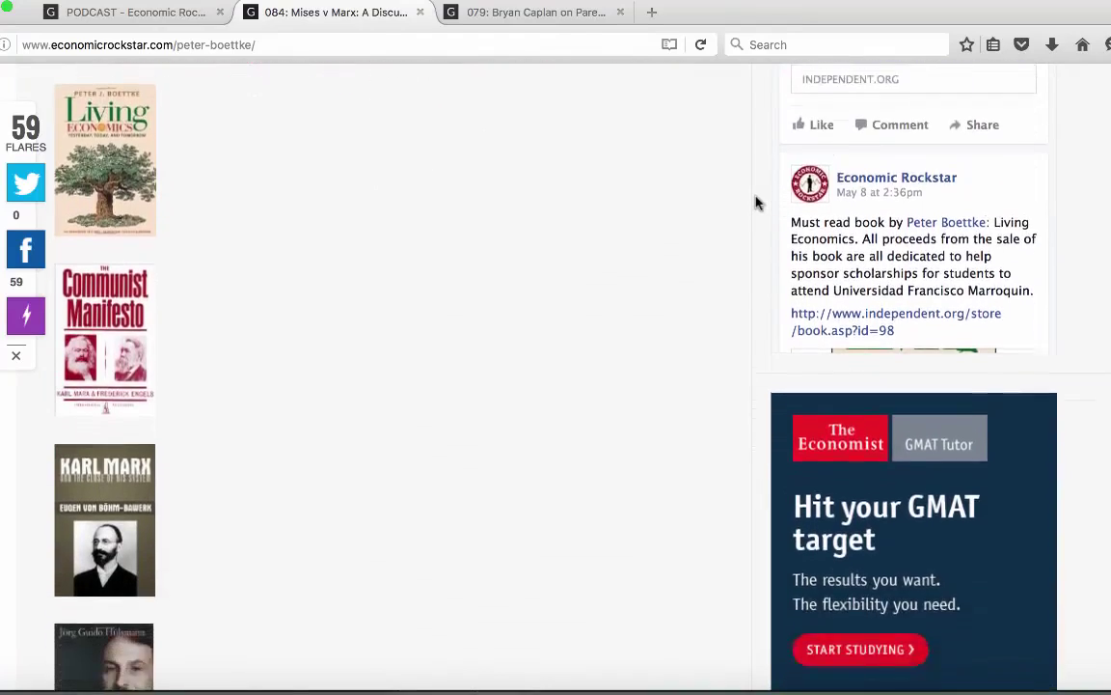
scroll(758, 203, up, 5)
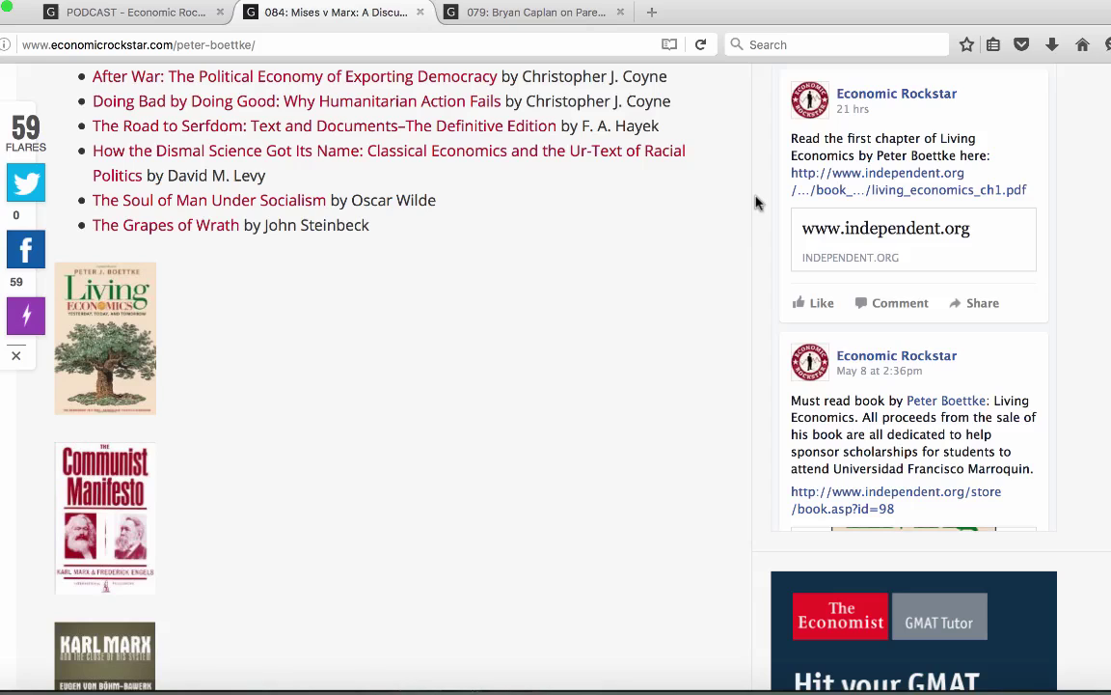
scroll(757, 202, down, 12)
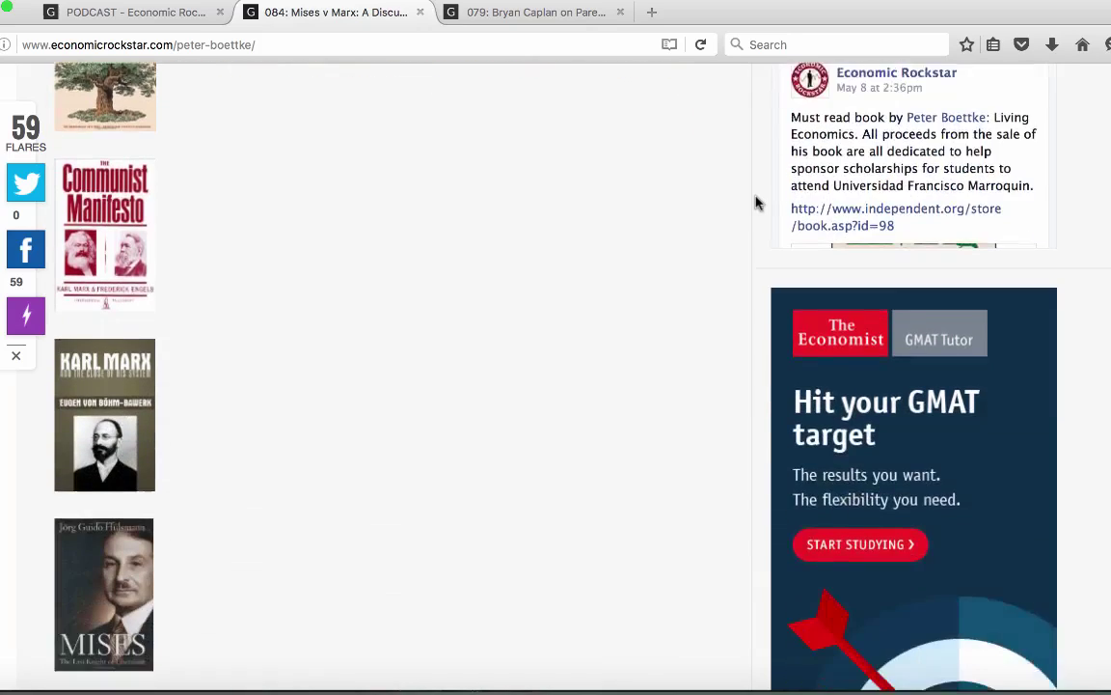
scroll(757, 202, down, 4)
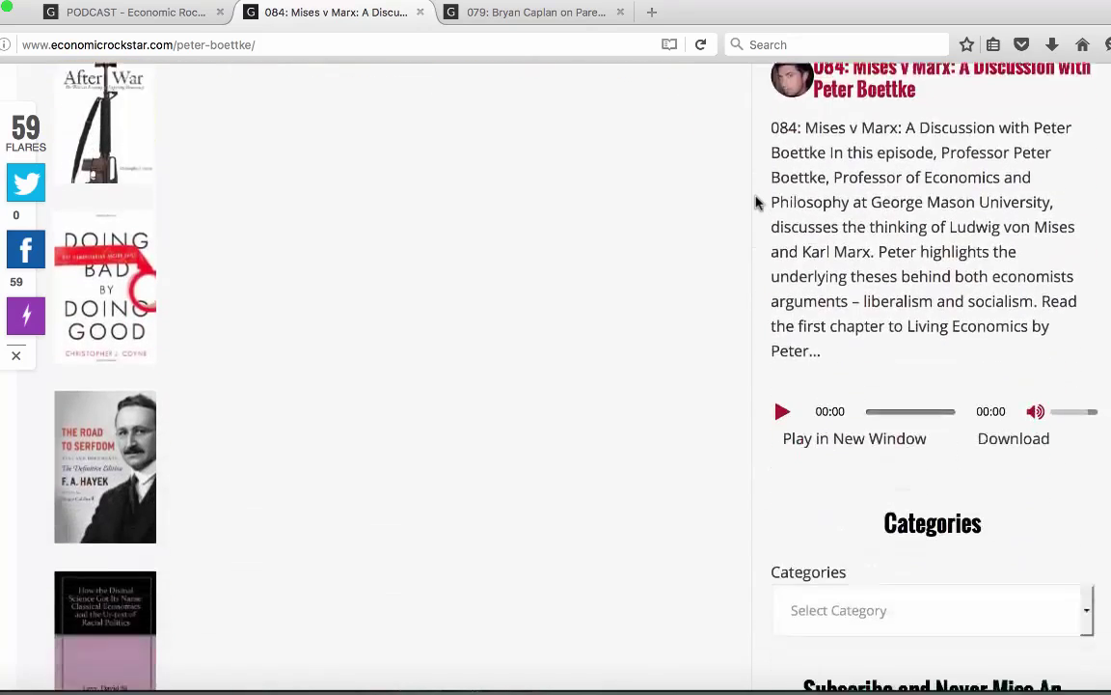
scroll(757, 232, up, 10)
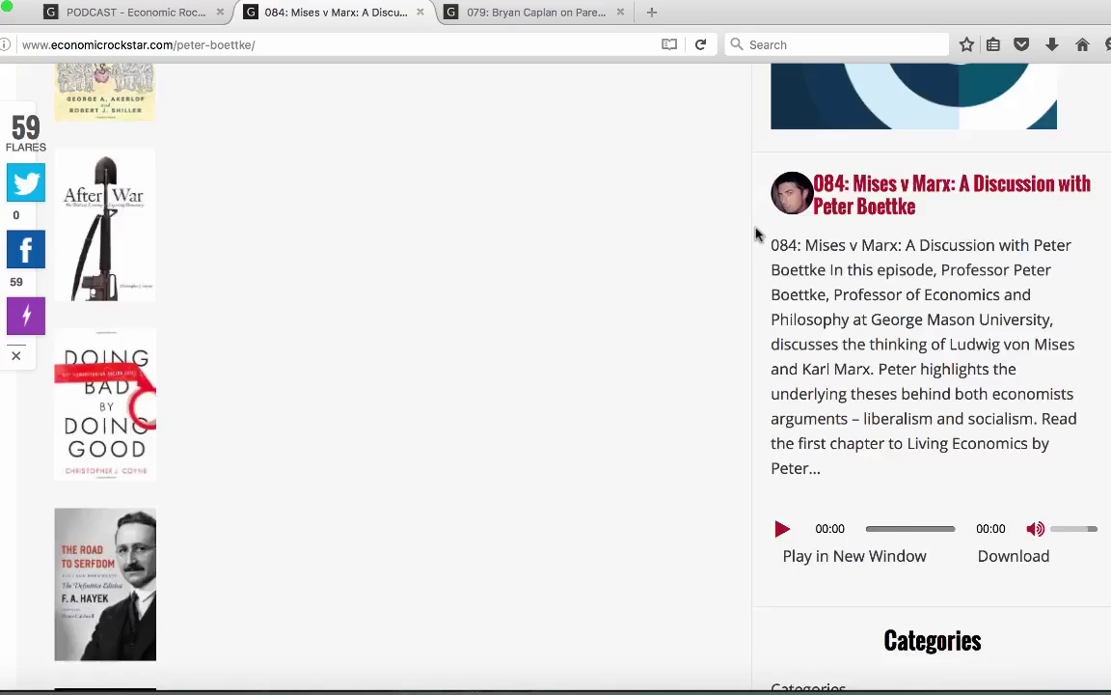
scroll(758, 231, up, 4)
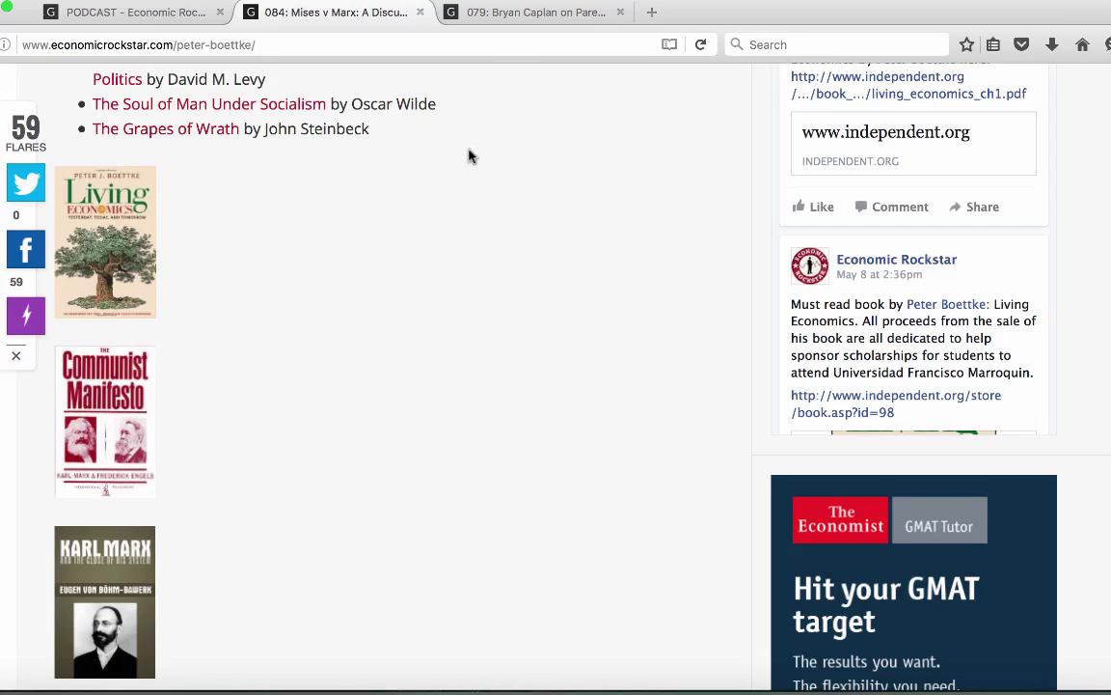
Switch to the 079 Bryan Caplan episode page and scroll down to its Books section
click(538, 13)
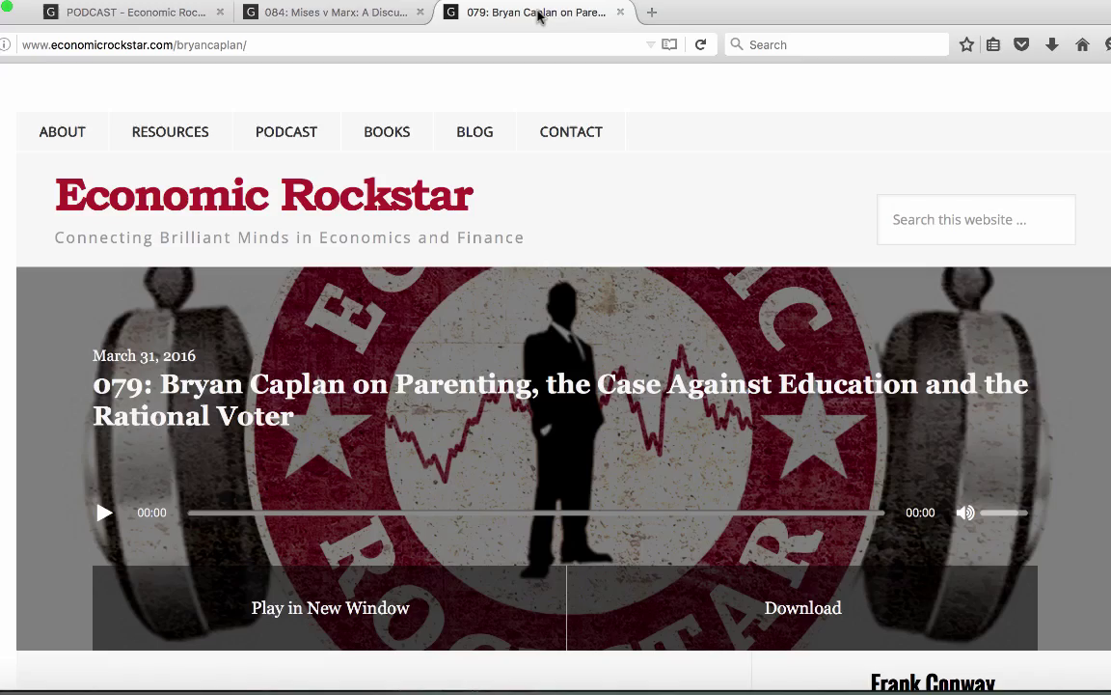
scroll(426, 386, down, 5)
scroll(427, 387, down, 15)
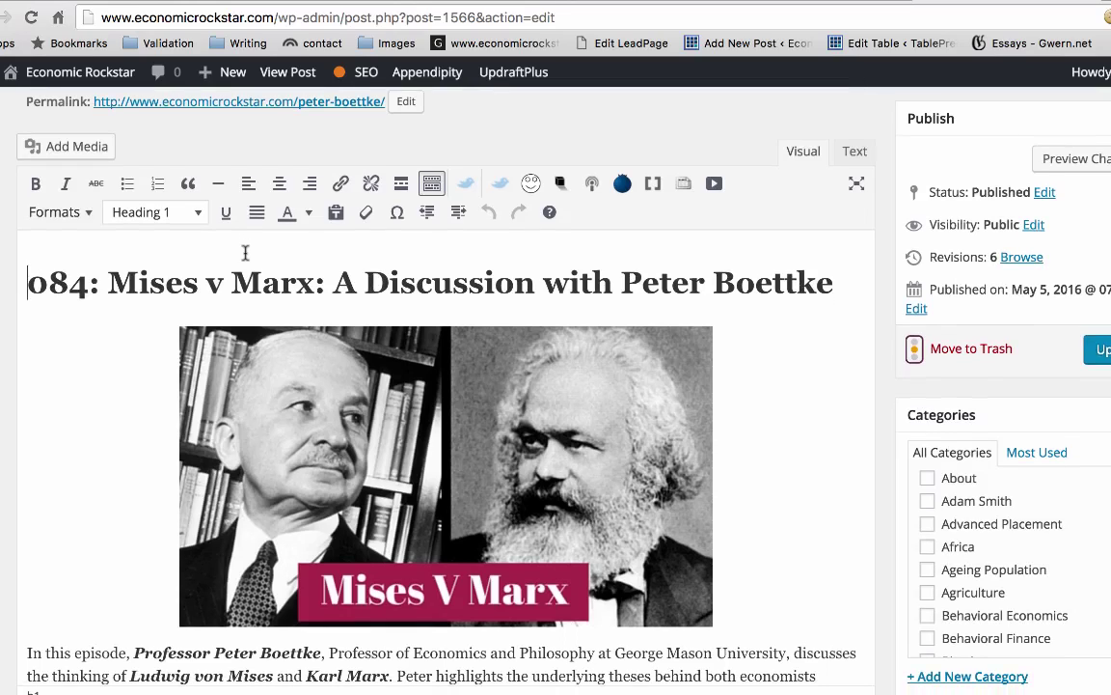
Scroll the Mises v Marx editor down to the book covers stacked one per line
scroll(245, 253, down, 5)
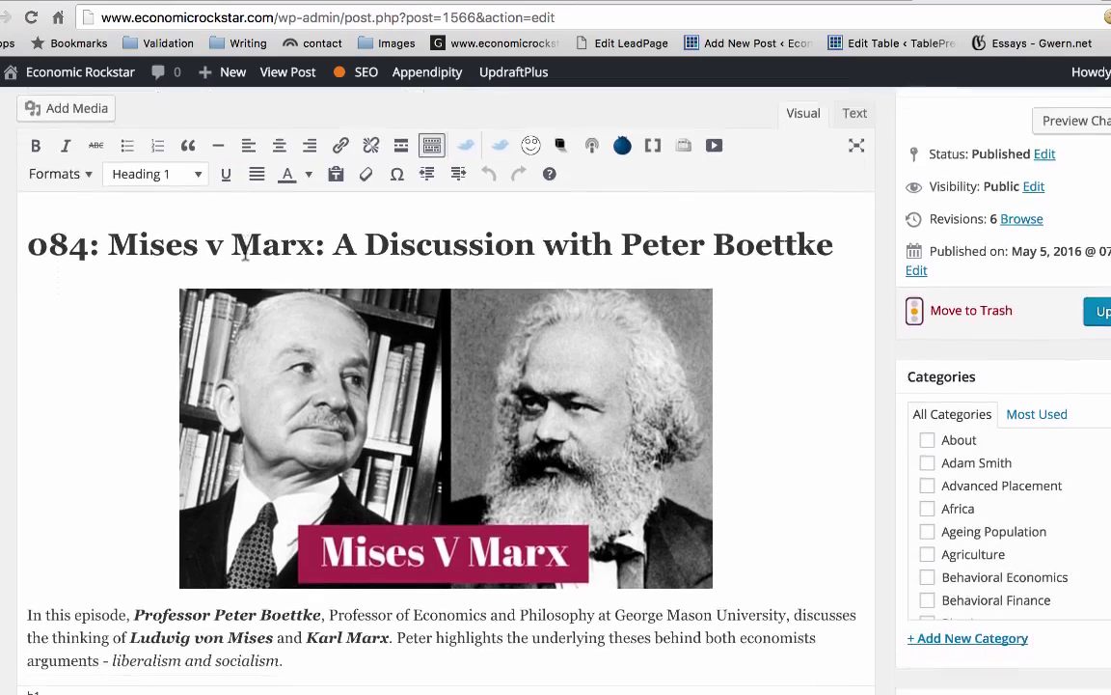
scroll(245, 253, down, 15)
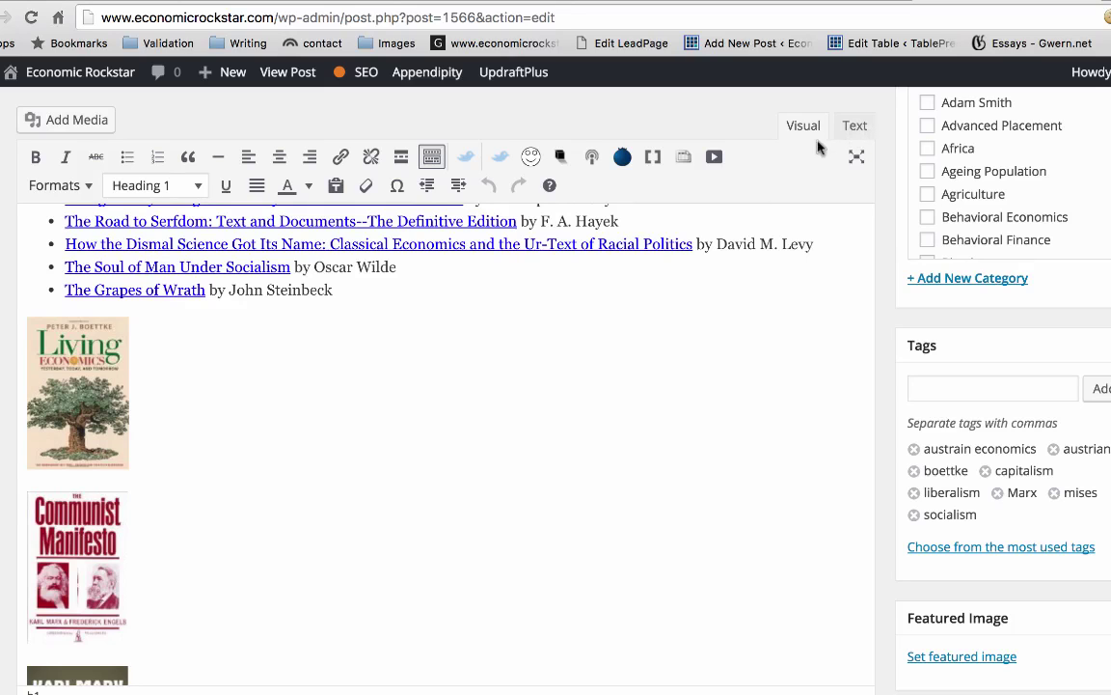
In Text view, locate the first book-cover link block after </ul> and place the cursor after </ul>
click(854, 131)
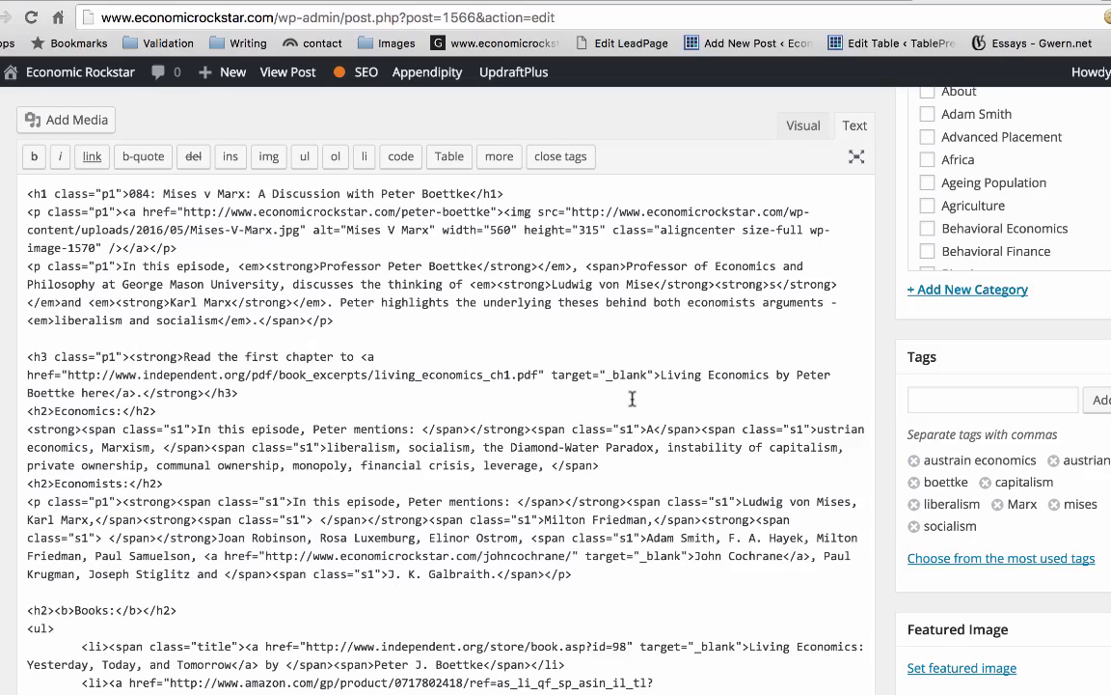
scroll(632, 399, down, 12)
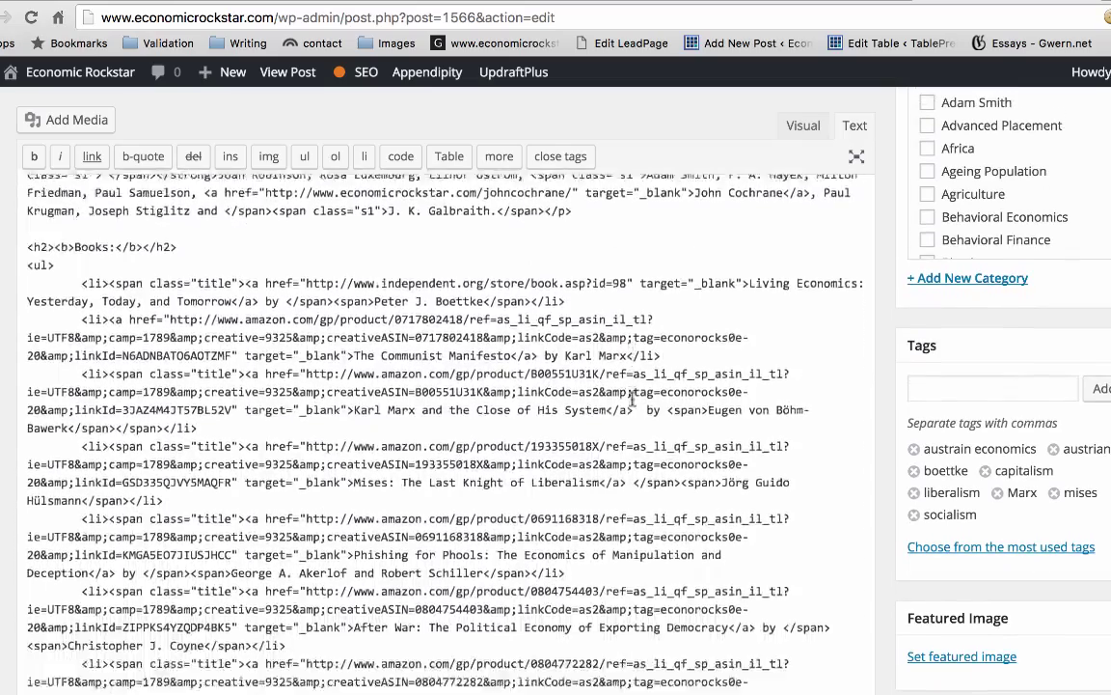
scroll(632, 399, down, 15)
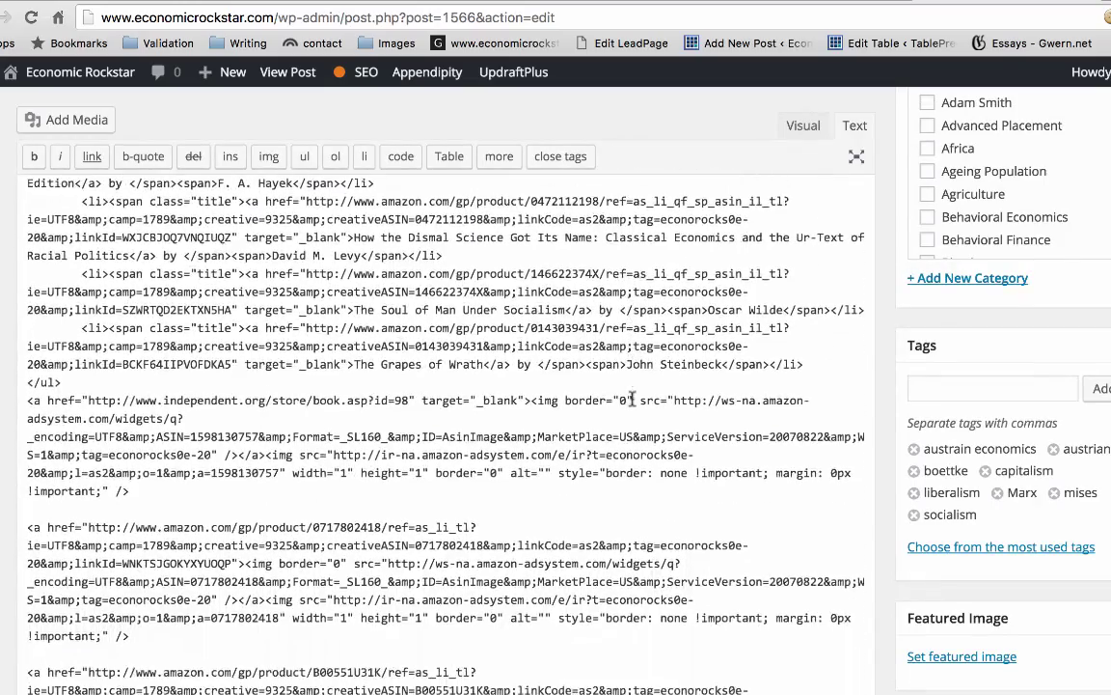
scroll(632, 398, down, 2)
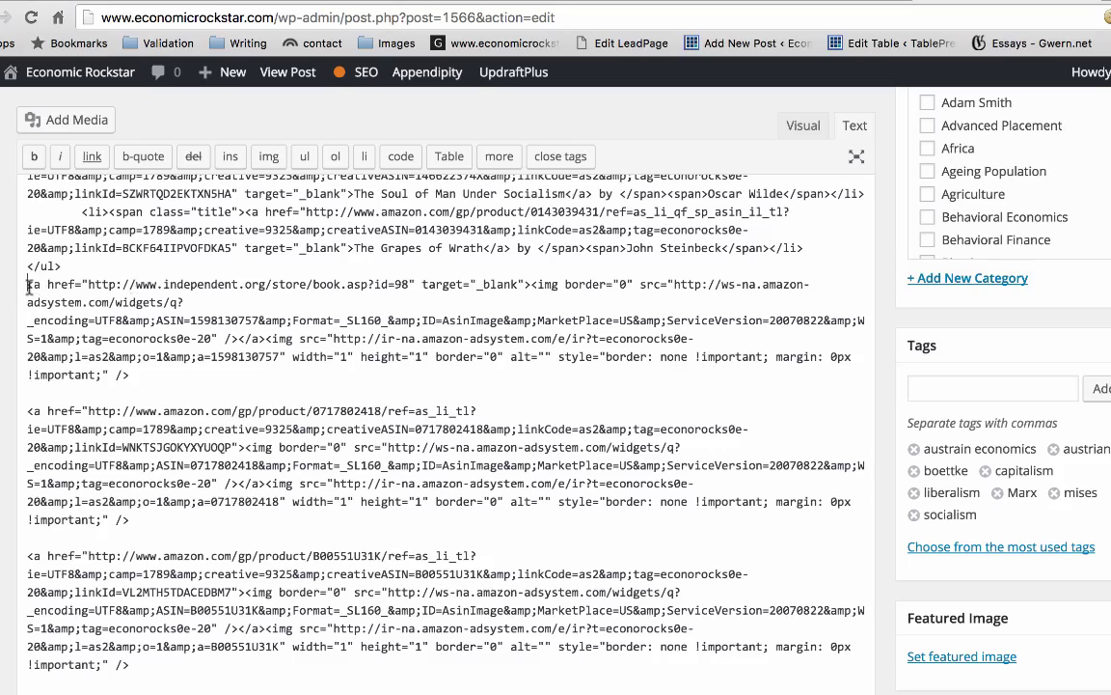
drag(27, 284, 31, 414)
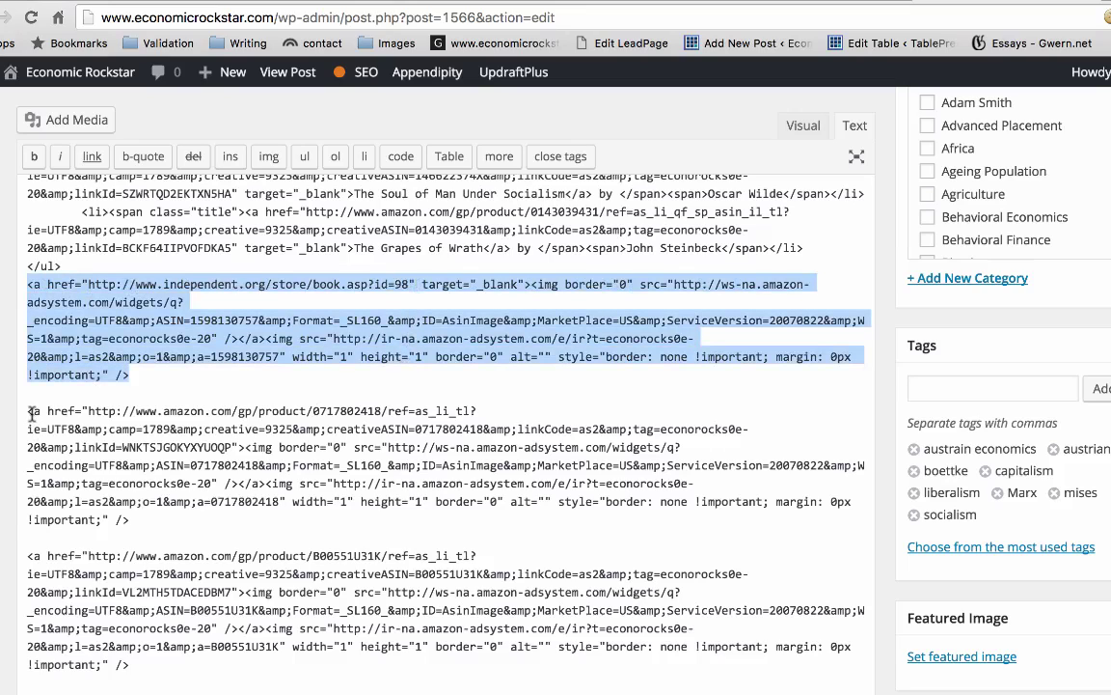
click(66, 266)
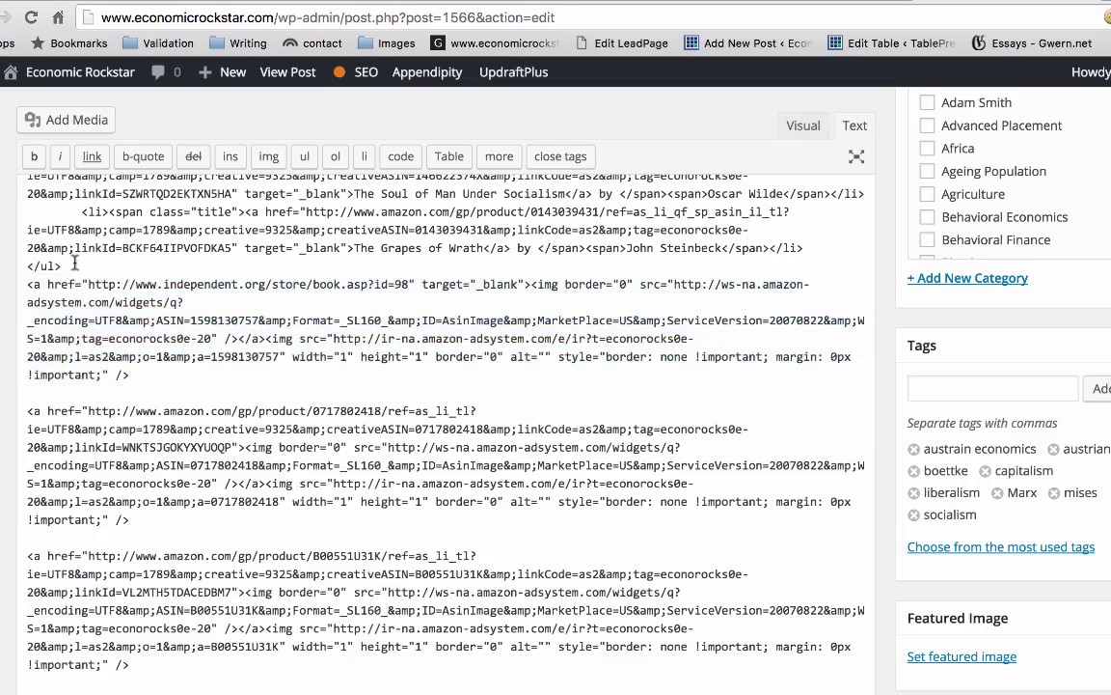
Paste the centered and inline-block opening div lines from the Pages template on a new line after </ul>
key(Return)
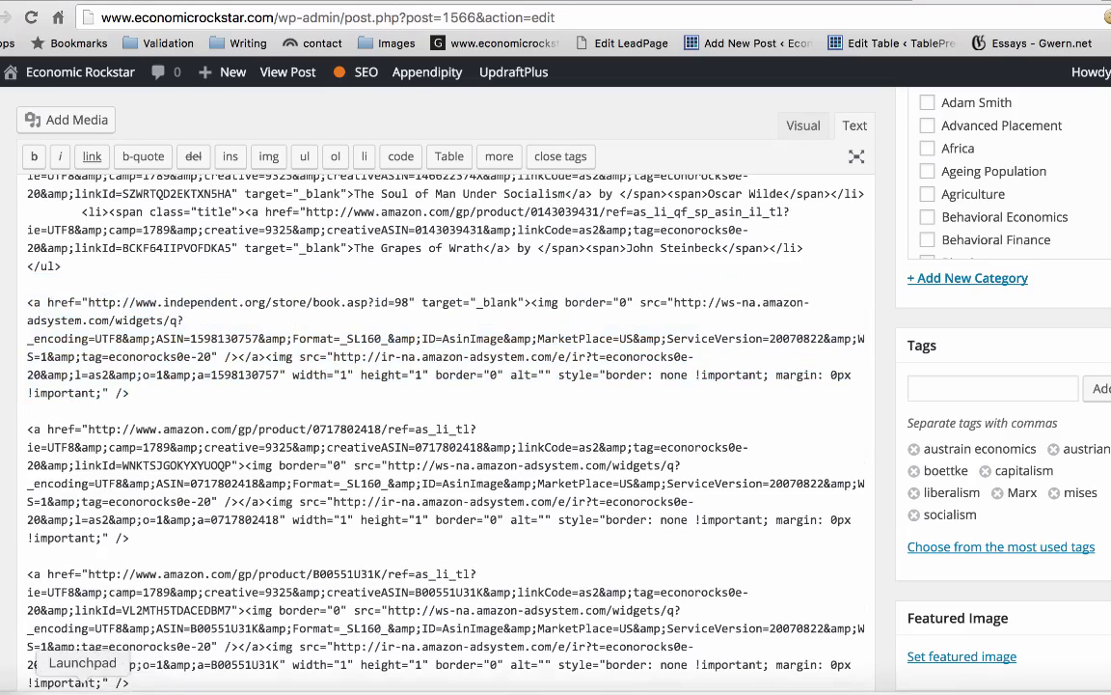
click(483, 680)
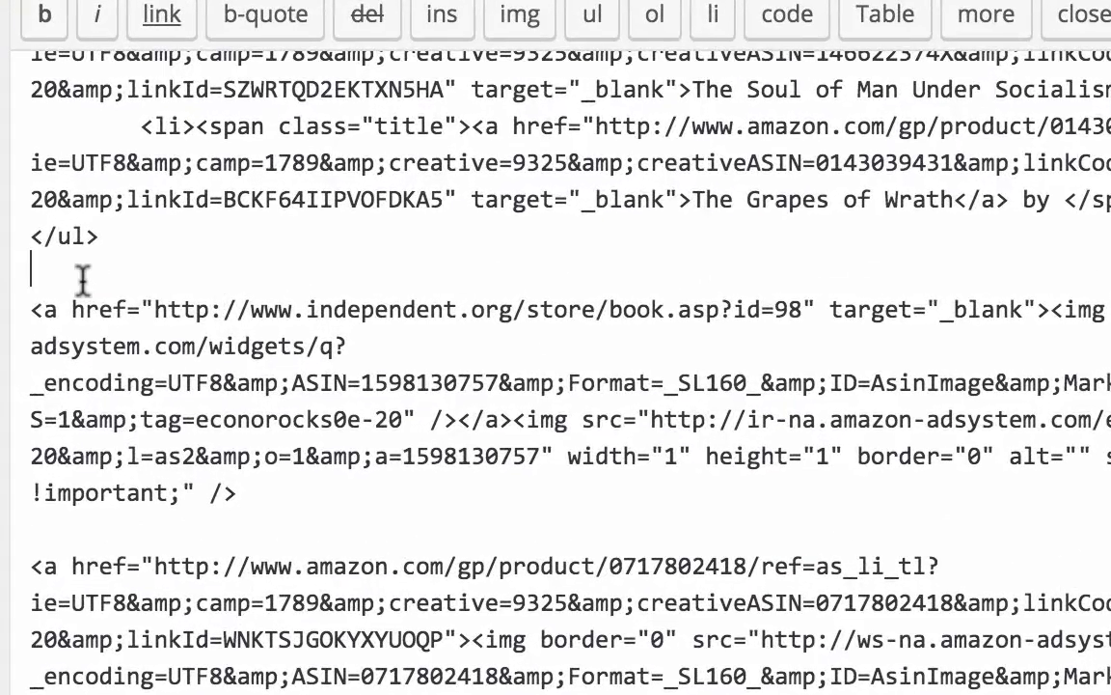
text(<div style="text-align: center;"> <div style="display: inline-block; margin-right: 5px;">)
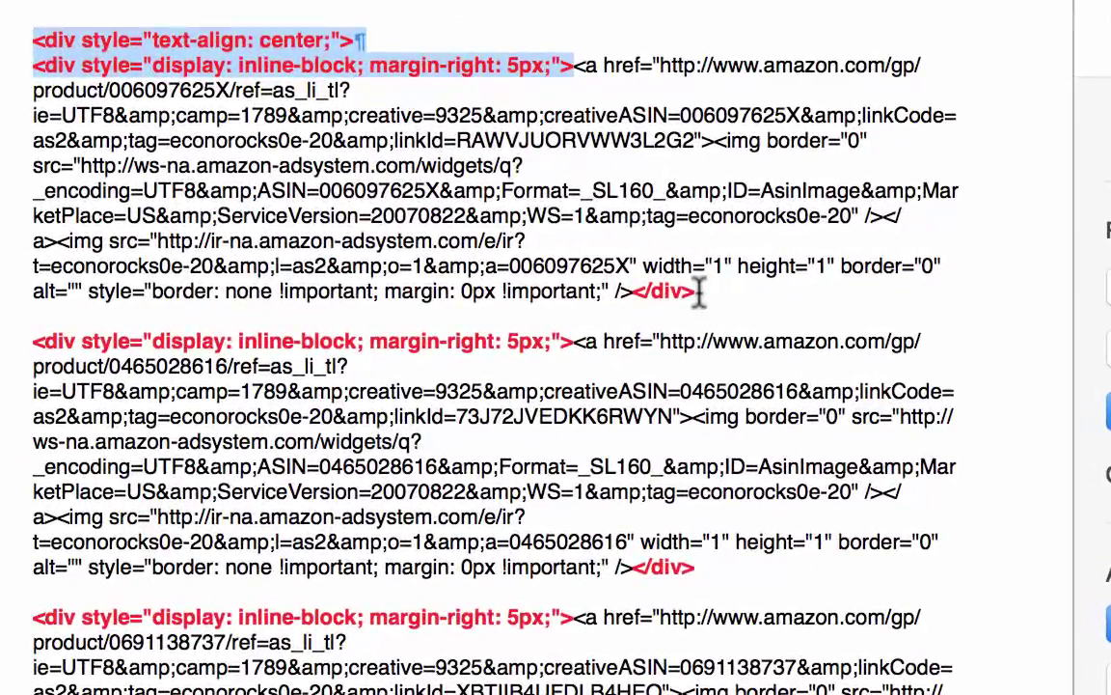
Select the first book's closing </div> tag in the Amazon Books Side by Side template
drag(696, 290, 663, 292)
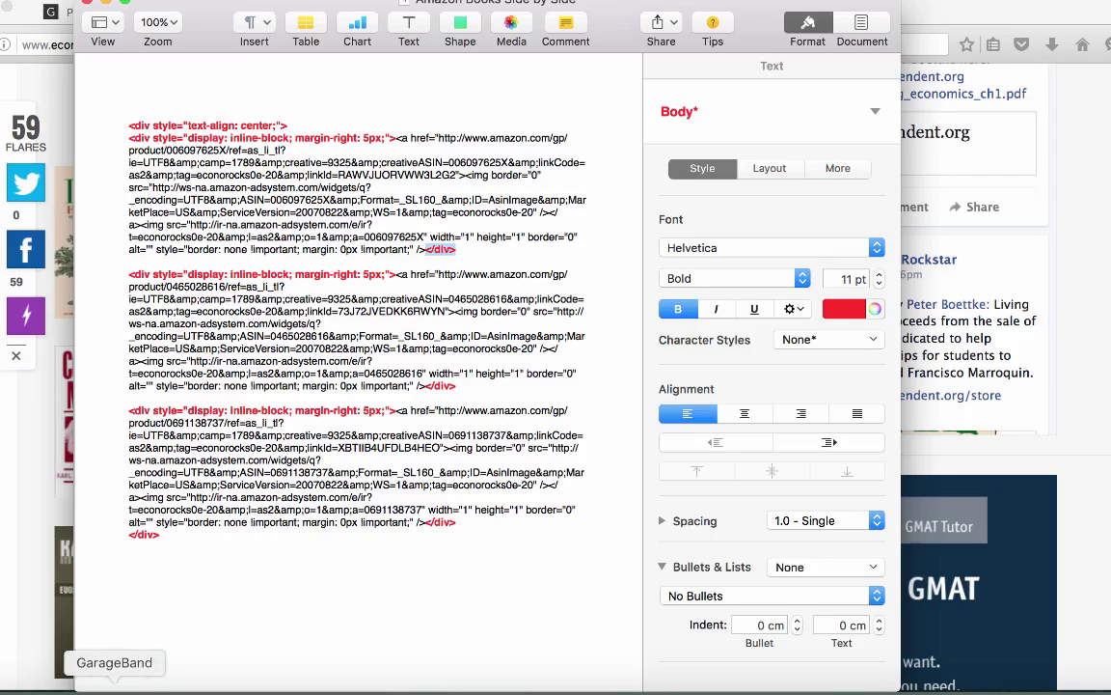
click(102, 687)
click(140, 440)
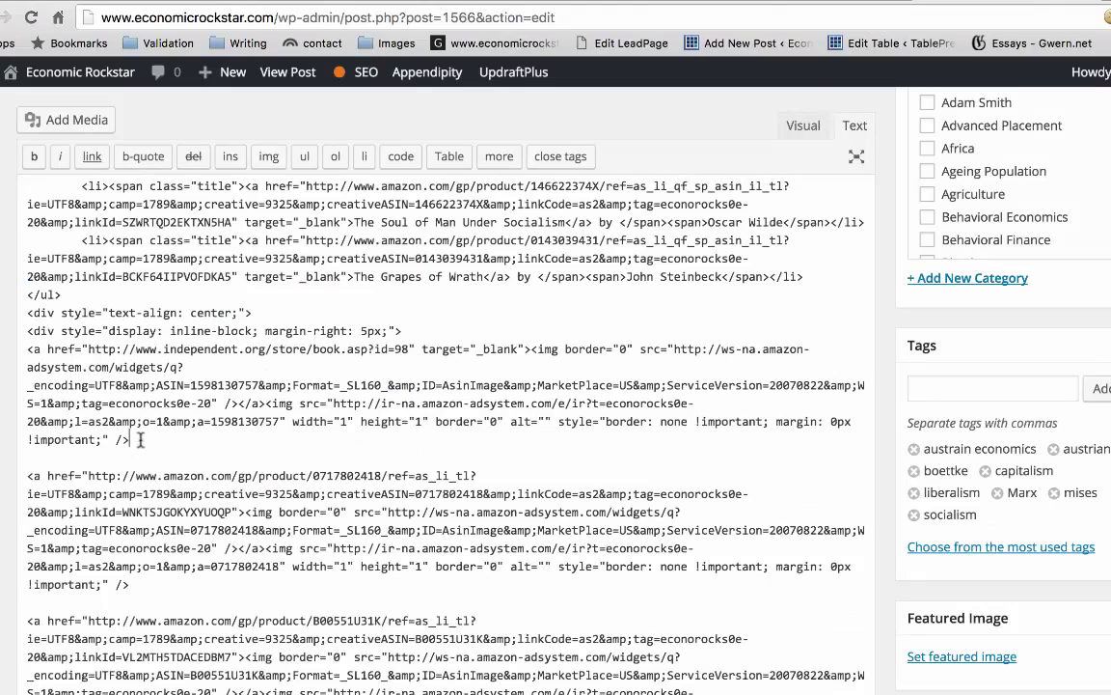
text(</div>)
scroll(147, 444, down, 3)
click(143, 467)
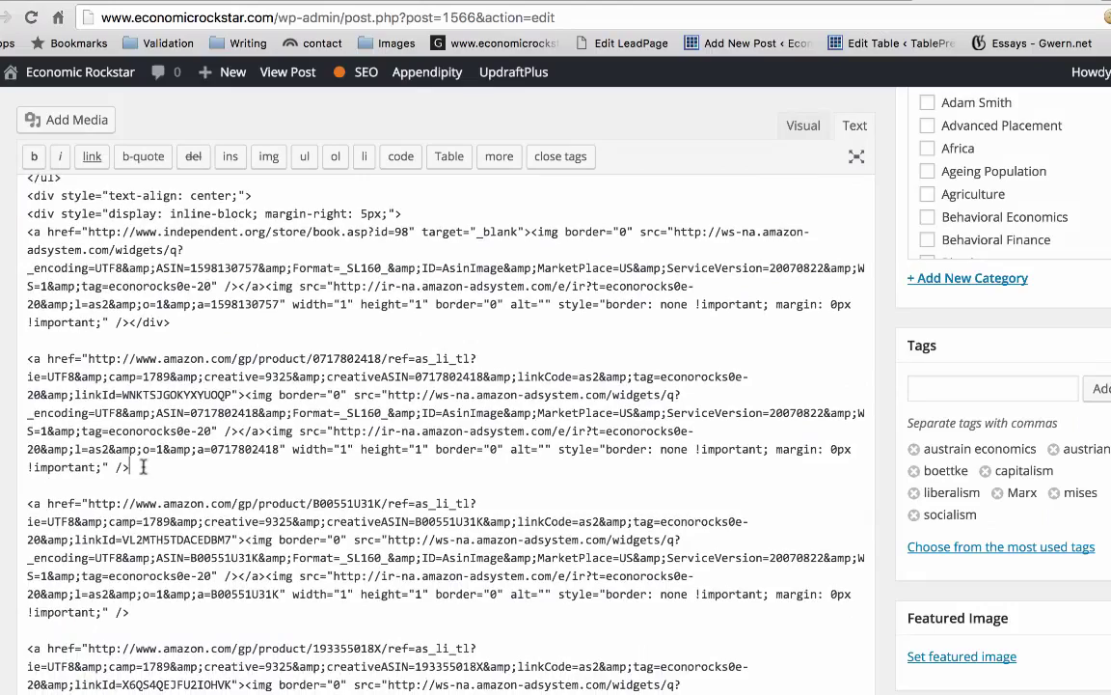
text(</div>)
scroll(143, 465, down, 4)
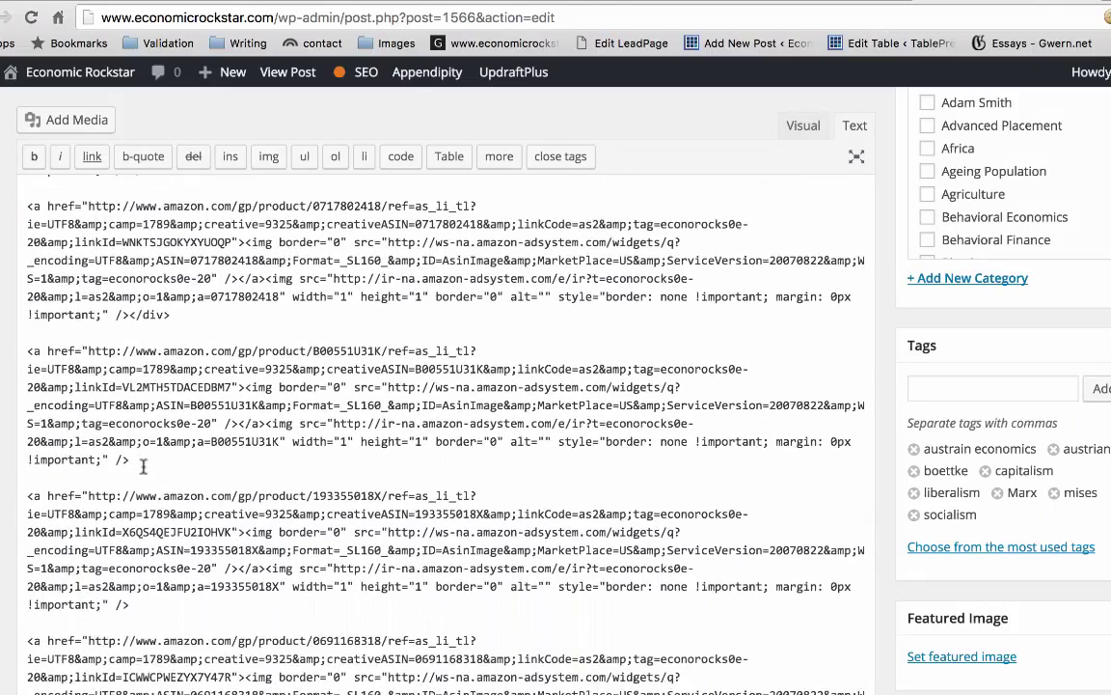
click(143, 464)
text(</div>)
scroll(142, 465, down, 3)
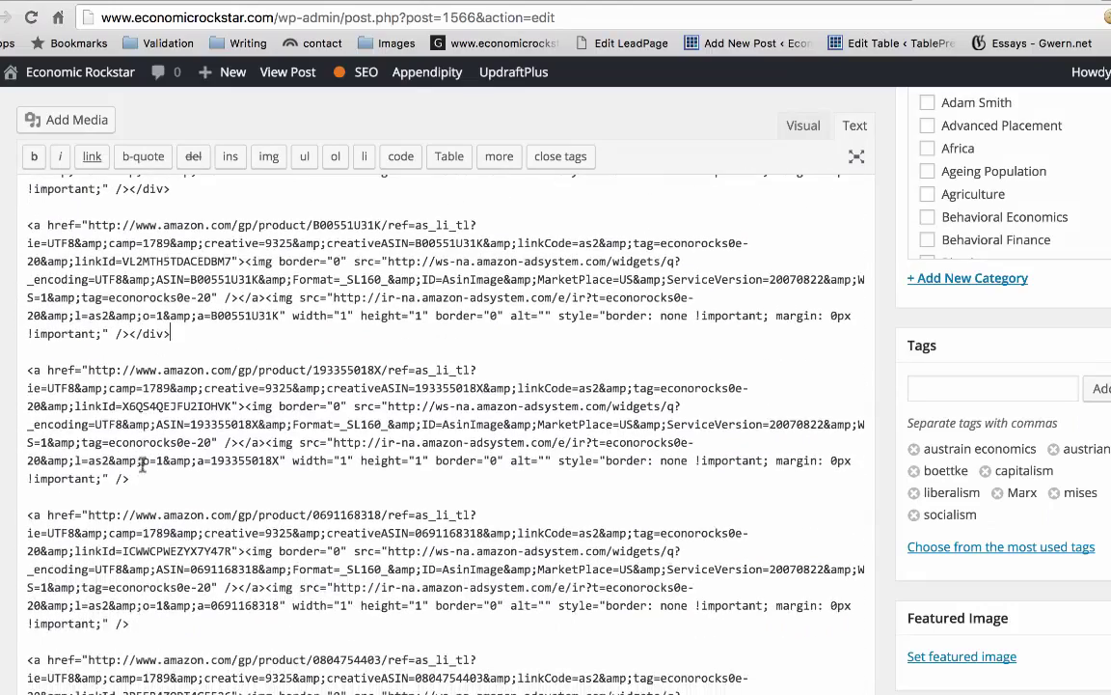
click(132, 475)
text(</div>)
scroll(133, 475, down, 3)
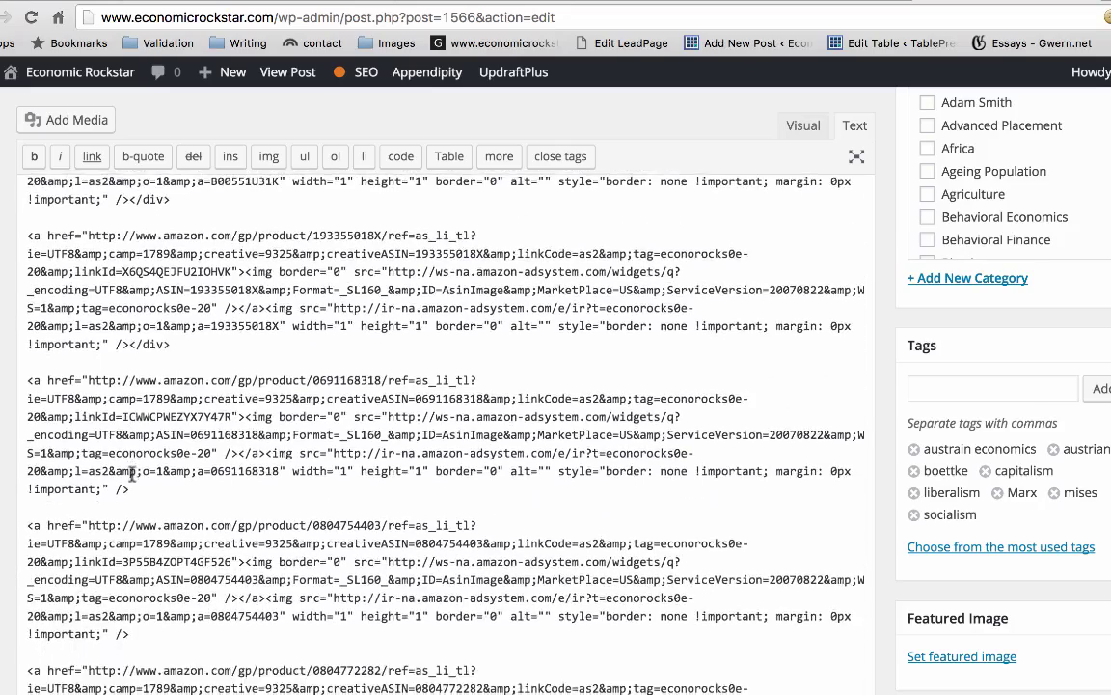
text(</div>)
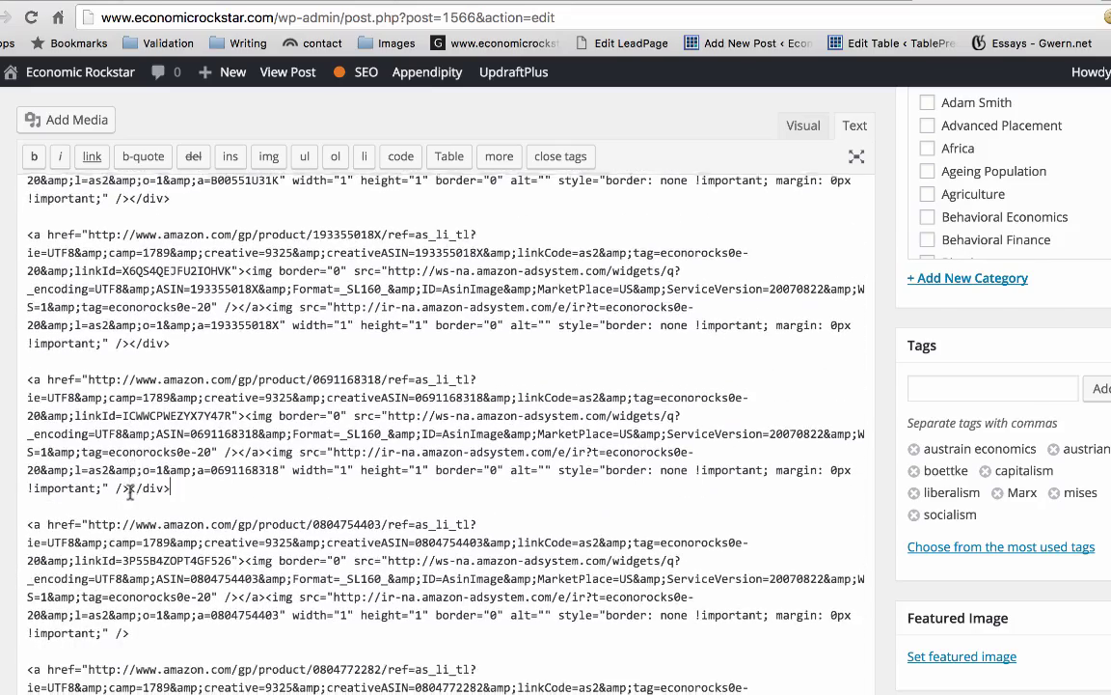
scroll(130, 492, down, 3)
click(137, 467)
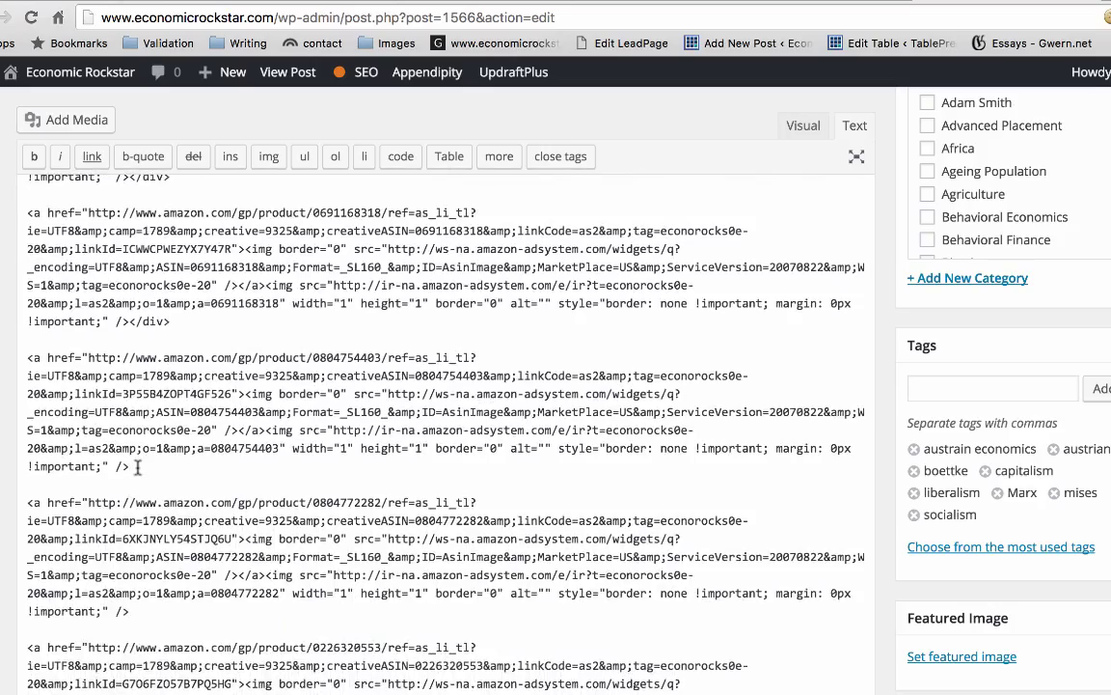
text(</div>)
scroll(135, 473, down, 3)
click(132, 491)
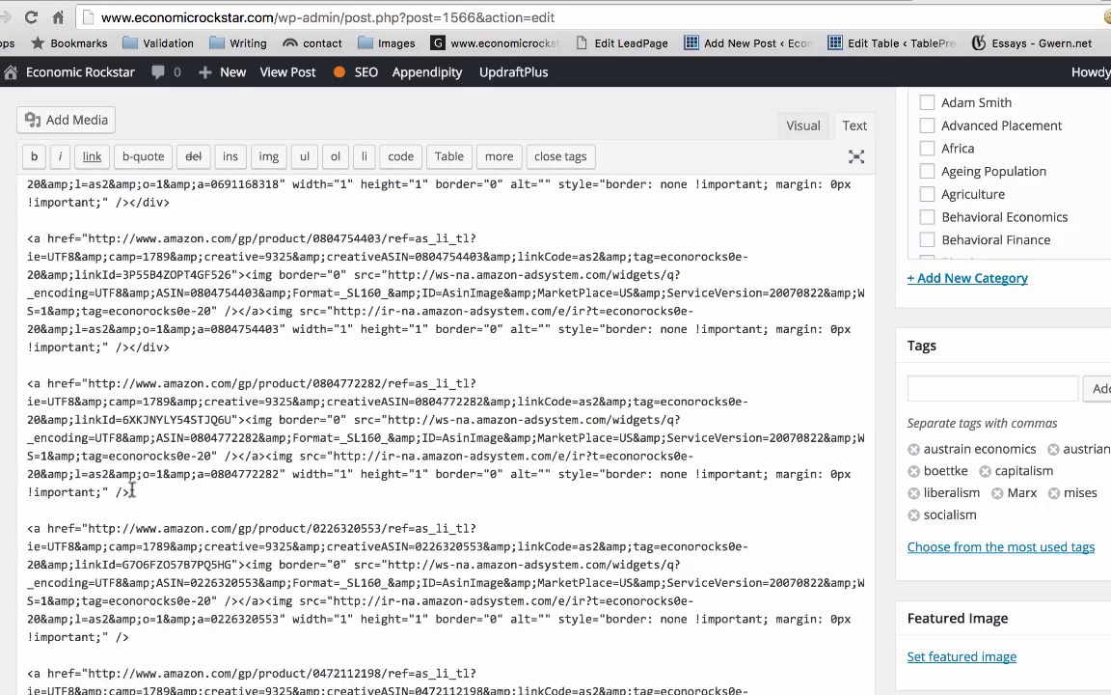
text(</div>)
scroll(134, 483, down, 3)
click(132, 469)
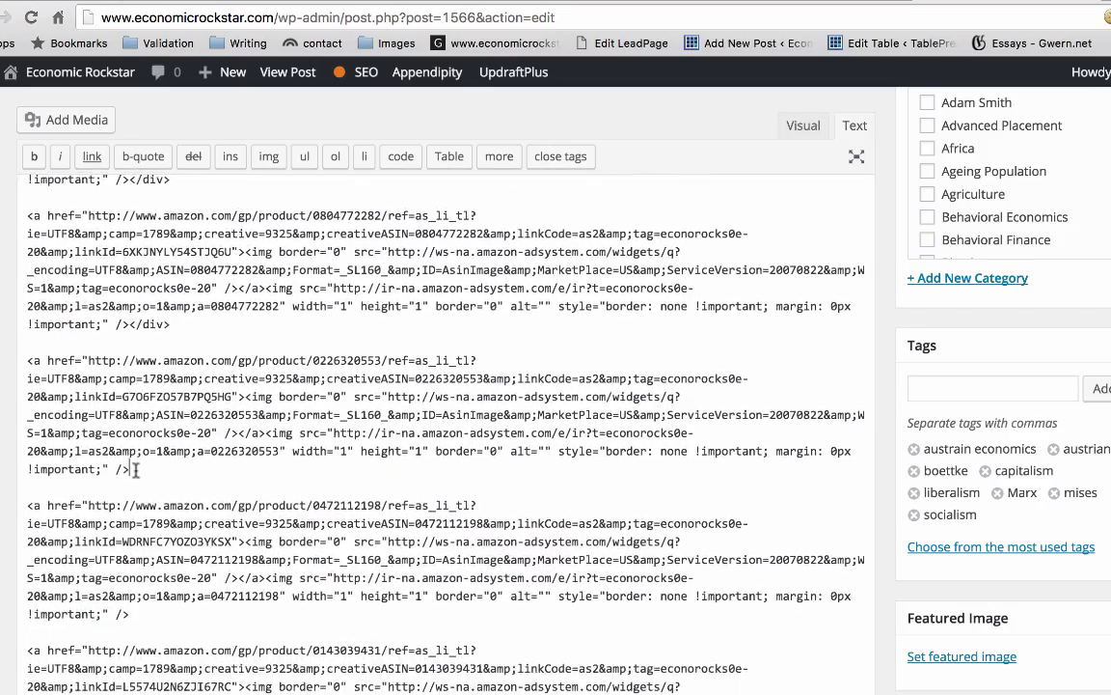
text(</div>)
scroll(135, 477, down, 3)
click(136, 481)
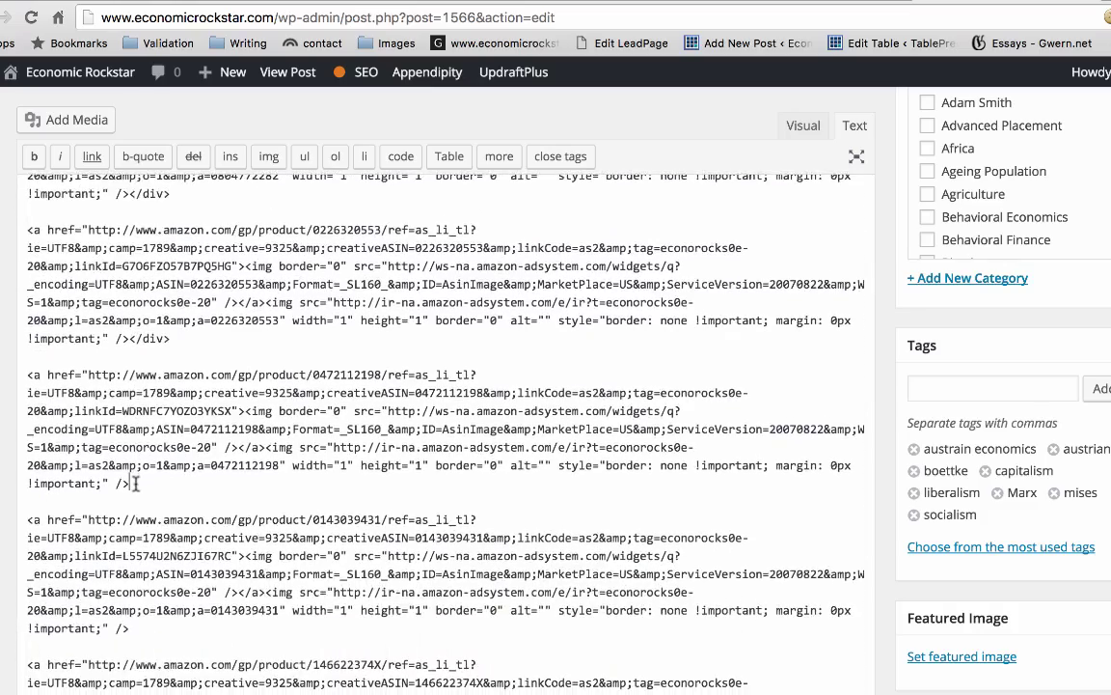
text(</div>)
scroll(136, 487, down, 3)
click(136, 500)
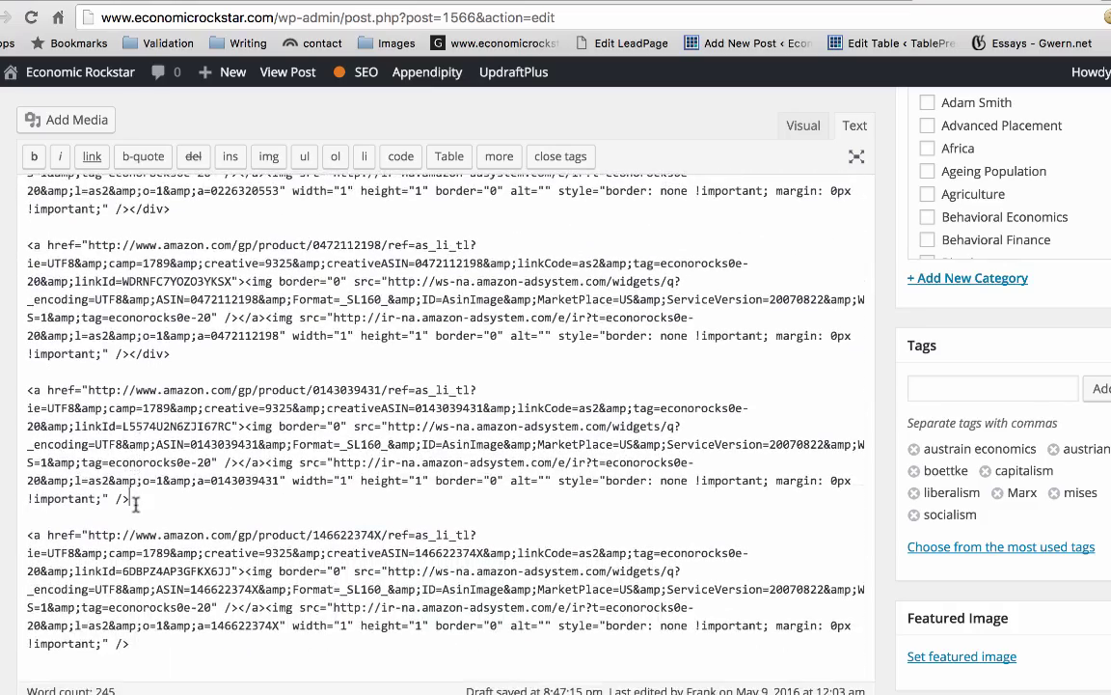
text(</div>)
scroll(135, 506, down, 3)
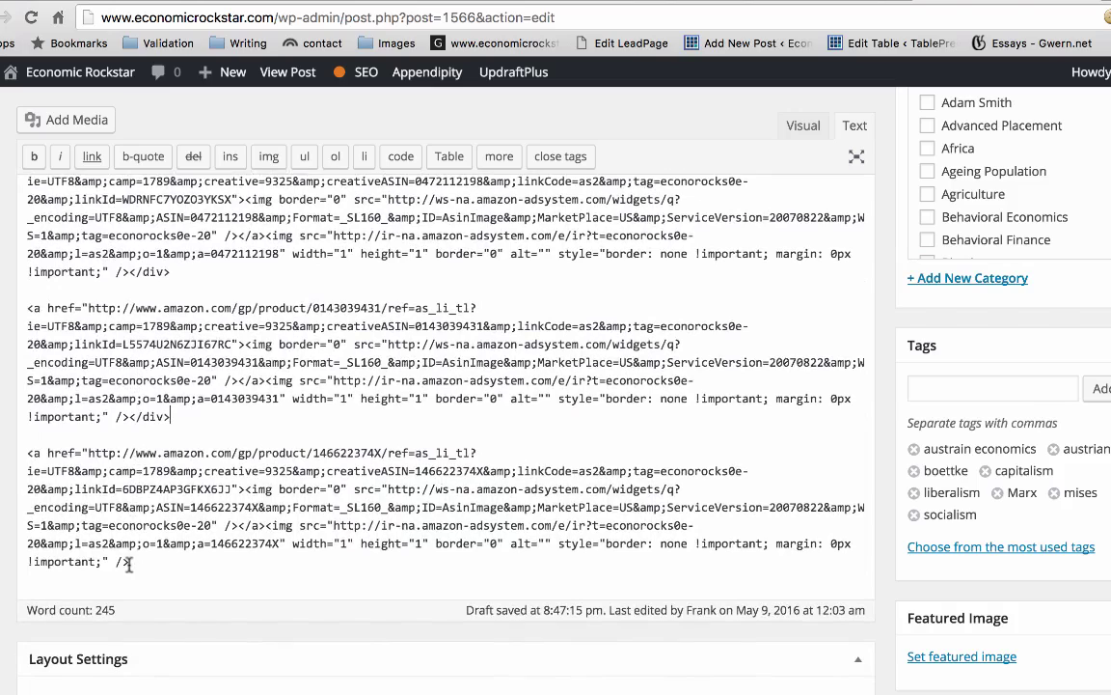
click(128, 562)
text(</div>)
Following the Pages reference, add a final closing </div> on a new line after the last book
mouse_move(534, 689)
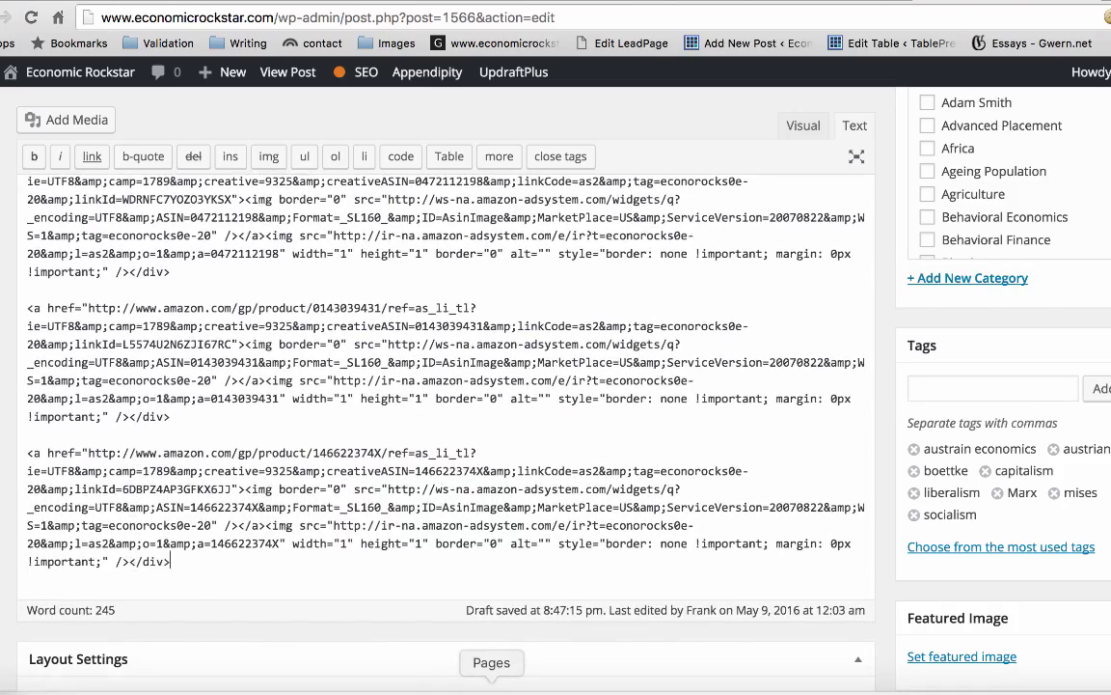
click(491, 686)
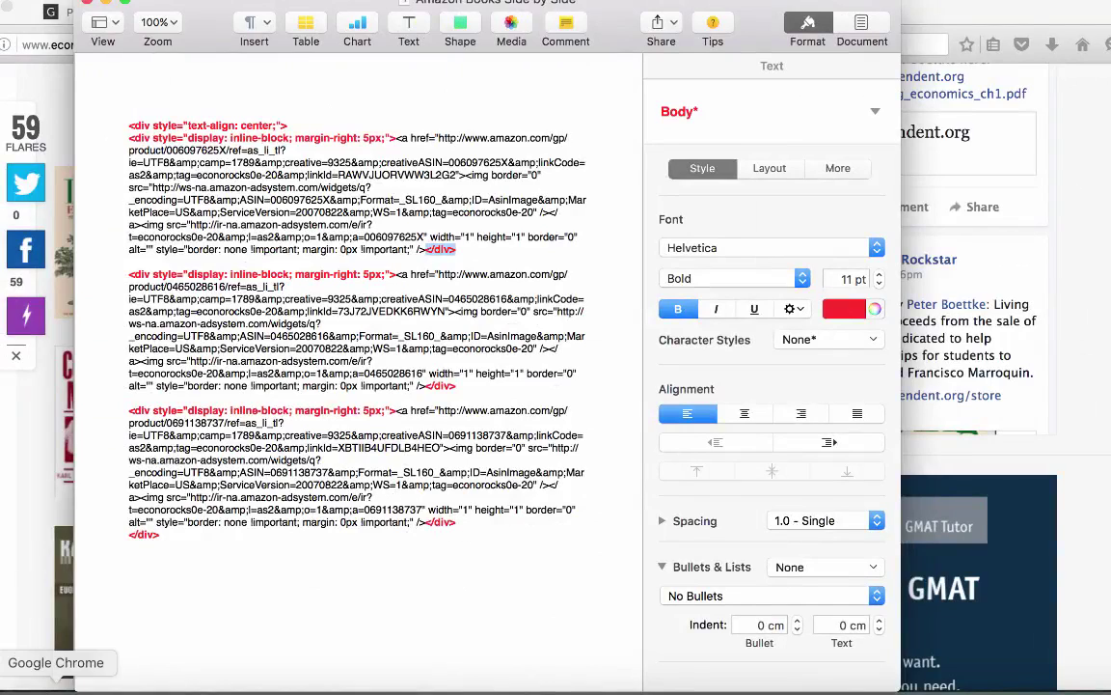
click(60, 683)
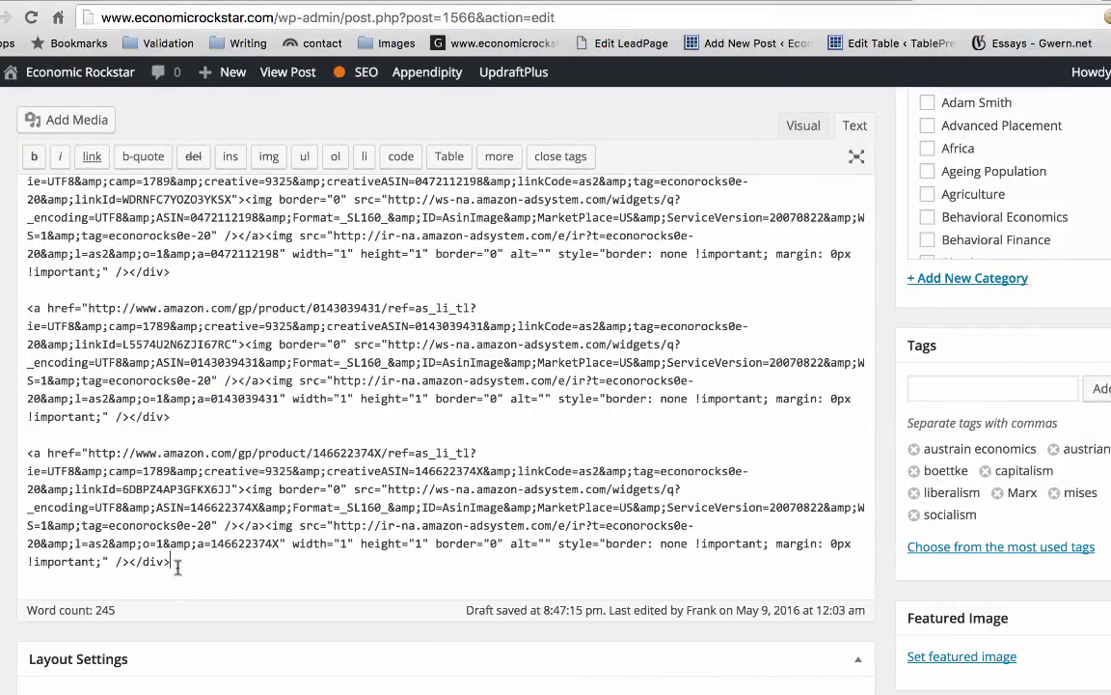
key(Return)
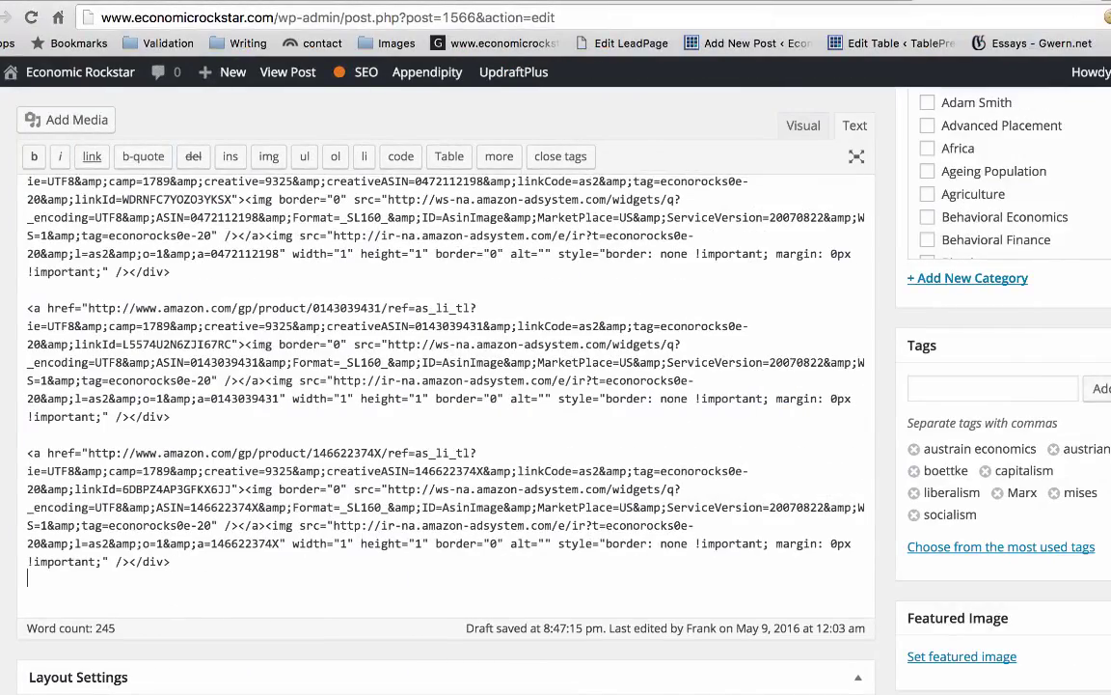
text(</div>)
Select the two opening div lines above the first book
scroll(44, 454, up, 10)
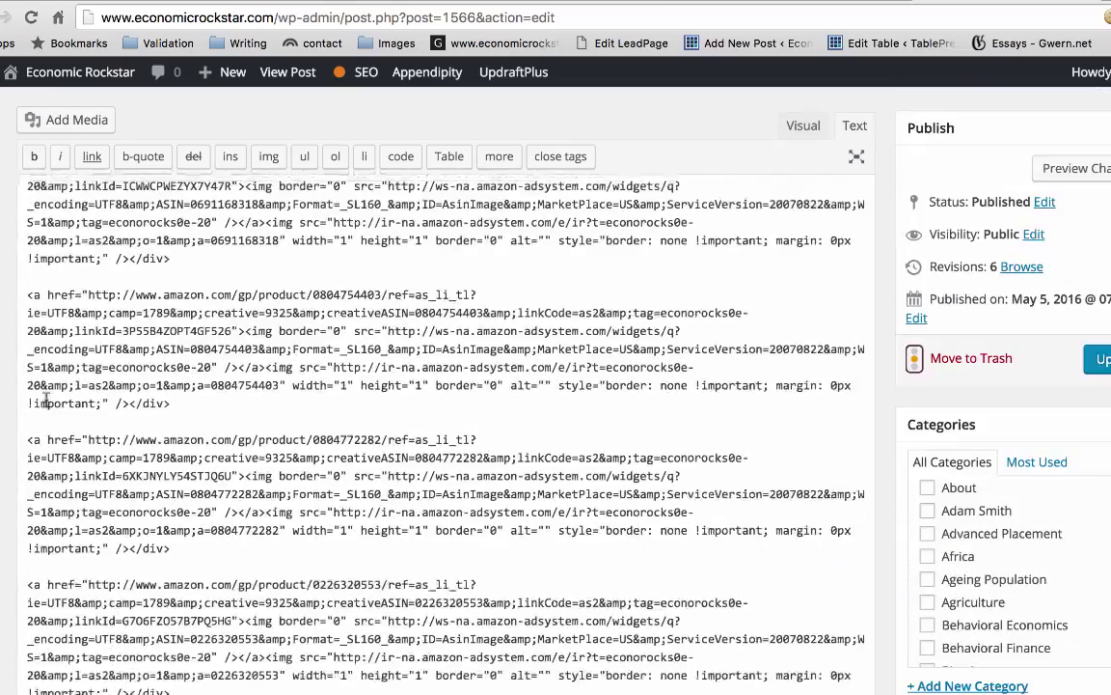
scroll(45, 397, up, 10)
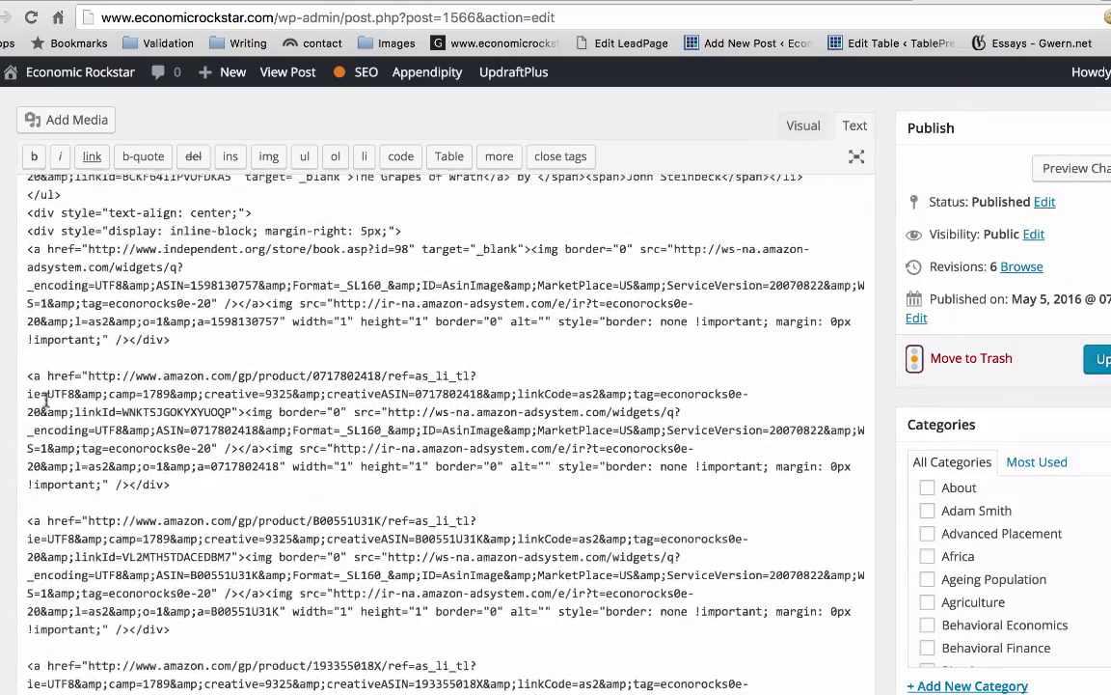
scroll(45, 400, up, 3)
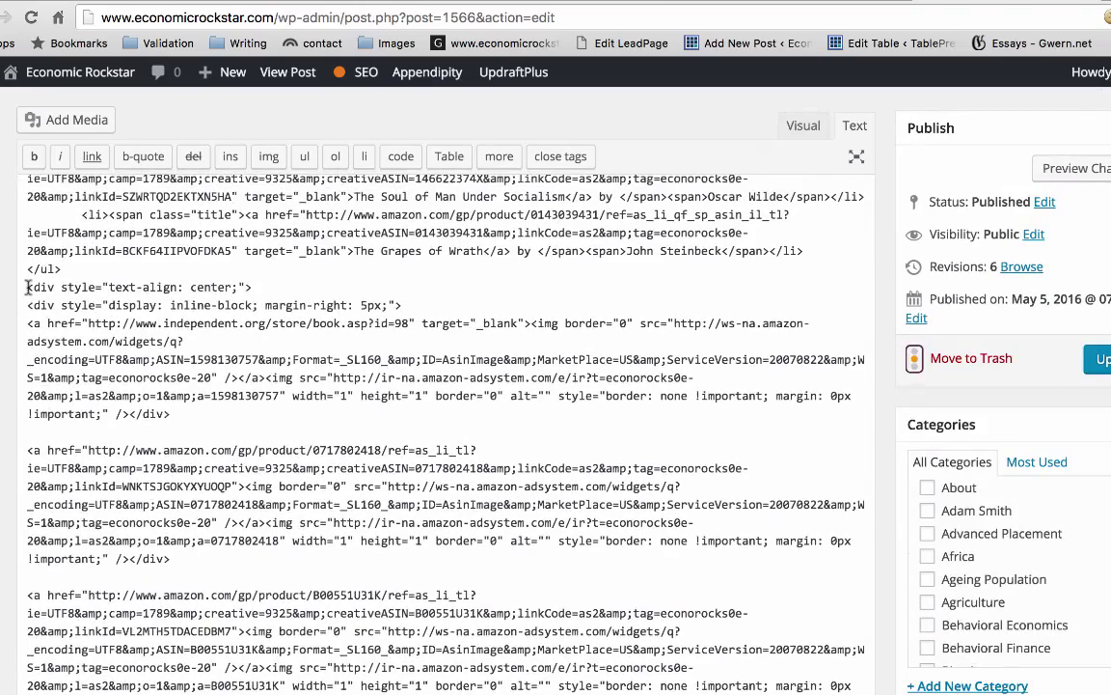
drag(27, 287, 417, 308)
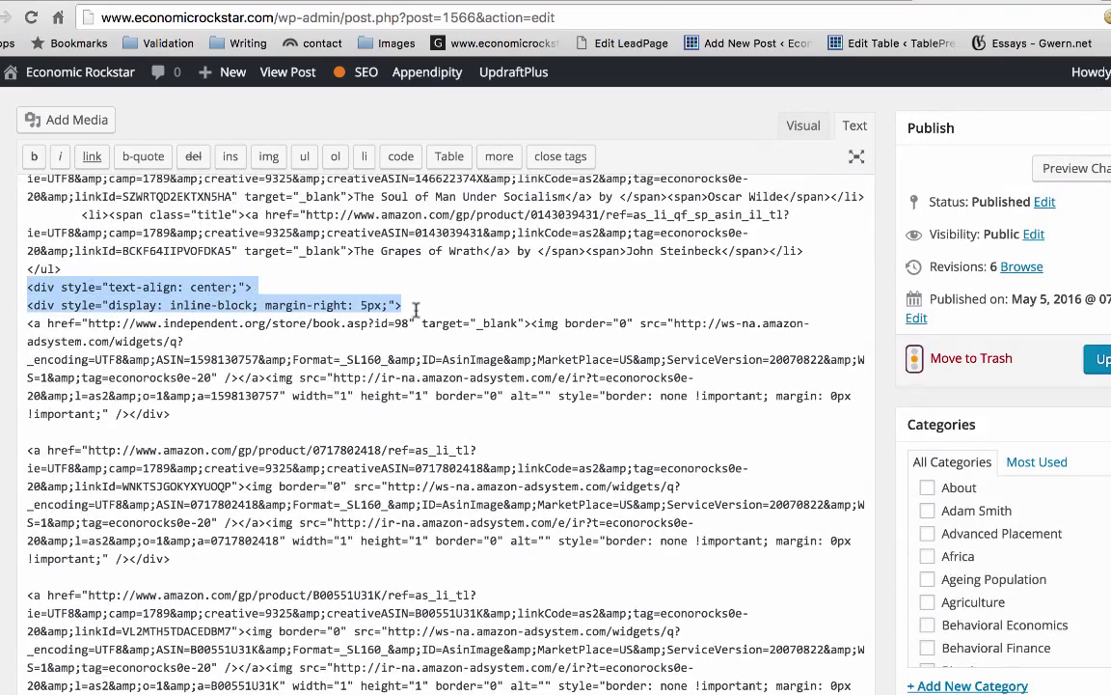
In Pages, select the '<div style="display: inline-block; margin-right: 5px;">' line to copy
click(491, 685)
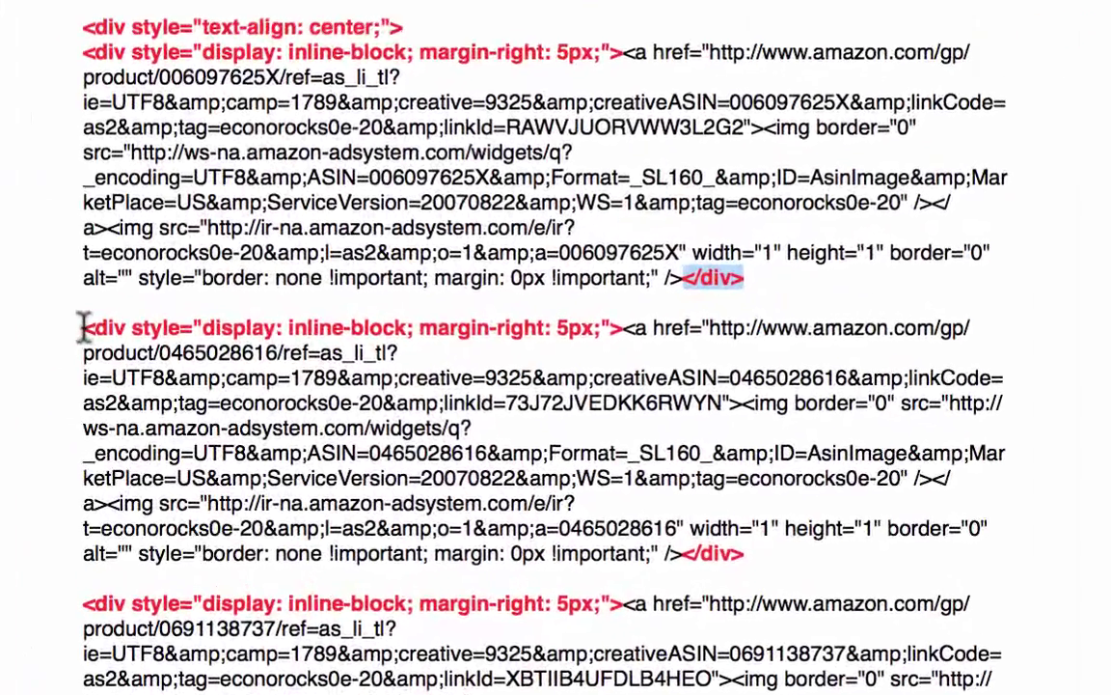
drag(83, 328, 621, 328)
key(super+c)
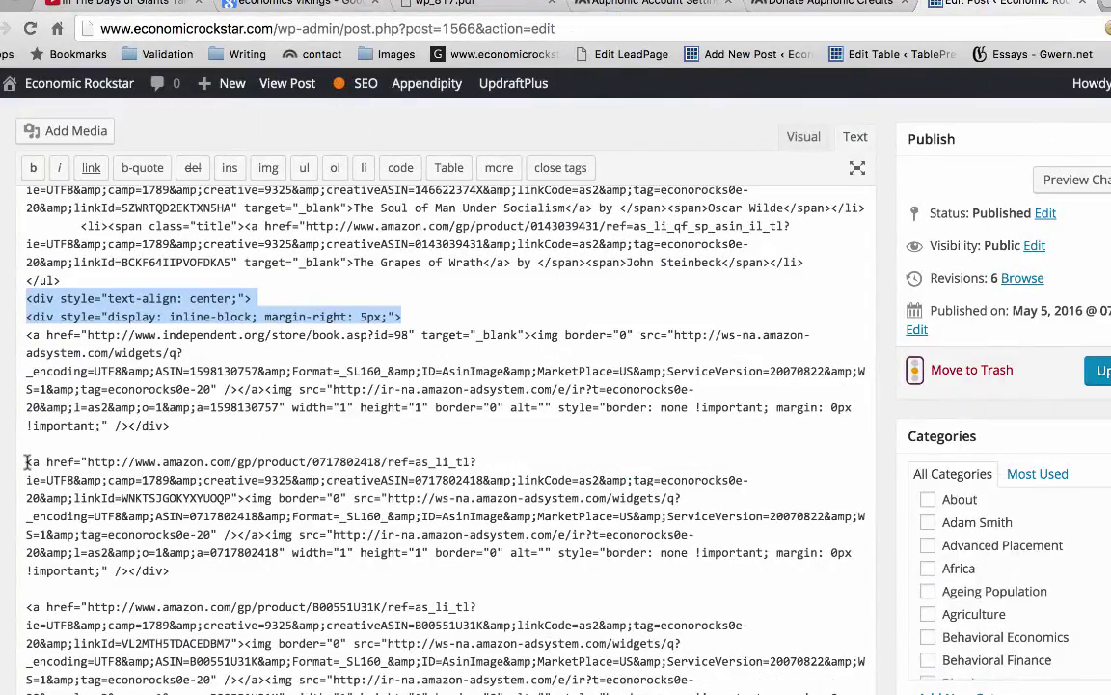
click(26, 462)
key(super+v)
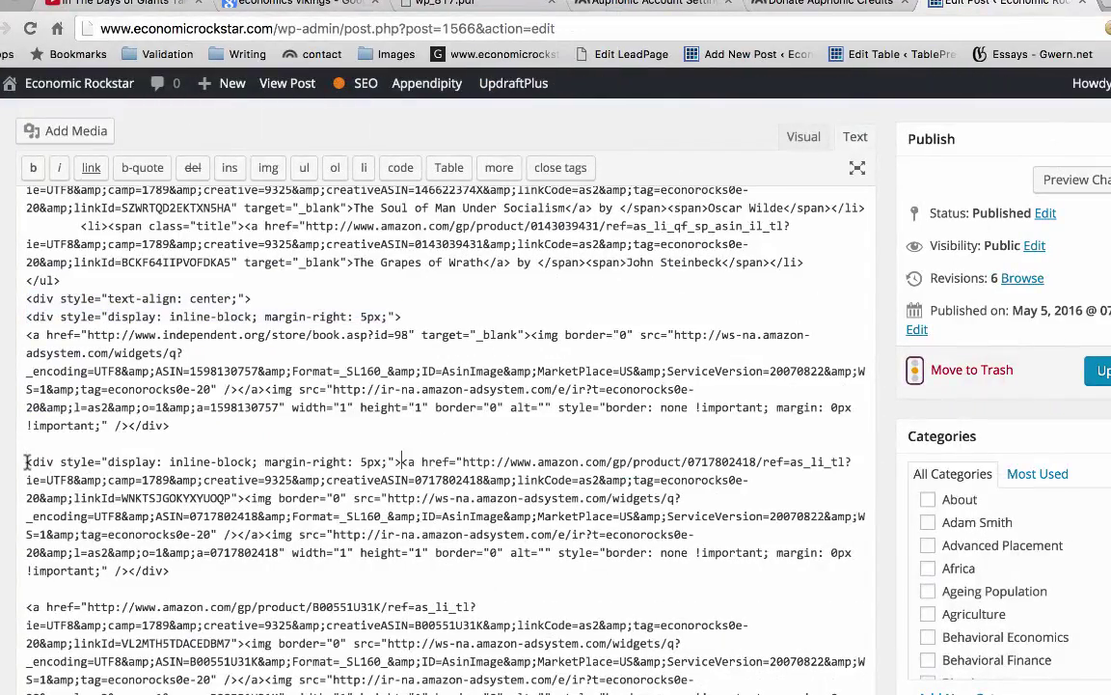
scroll(27, 464, down, 2)
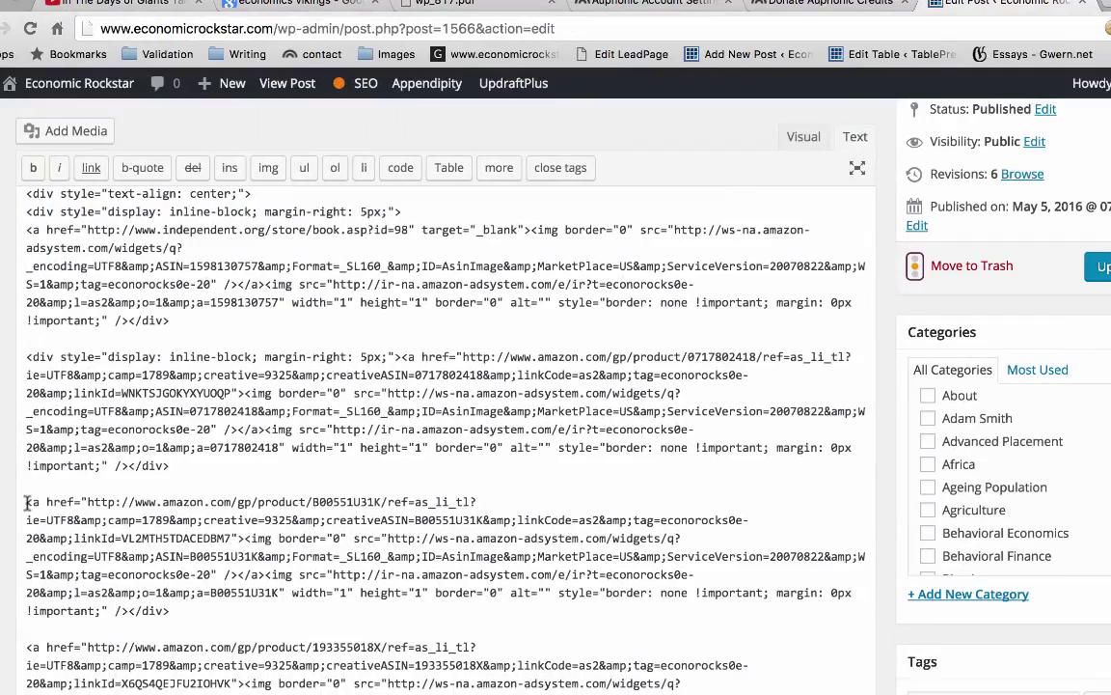
click(27, 501)
key(super+v)
scroll(26, 482, down, 4)
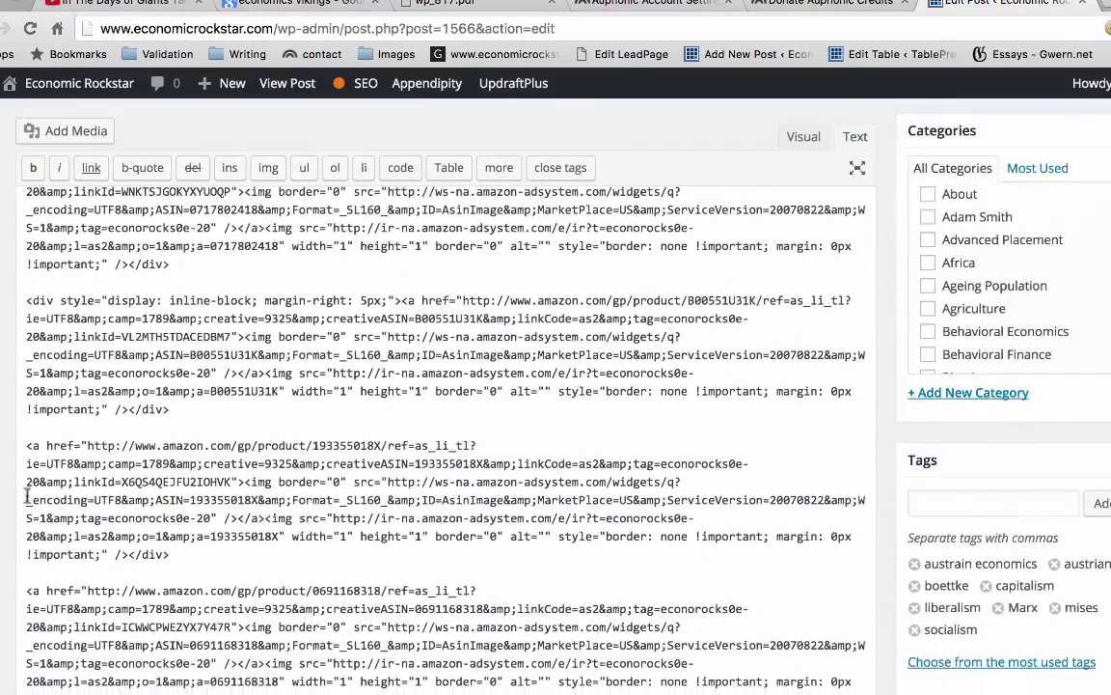
click(26, 444)
key(super+v)
scroll(26, 454, down, 2)
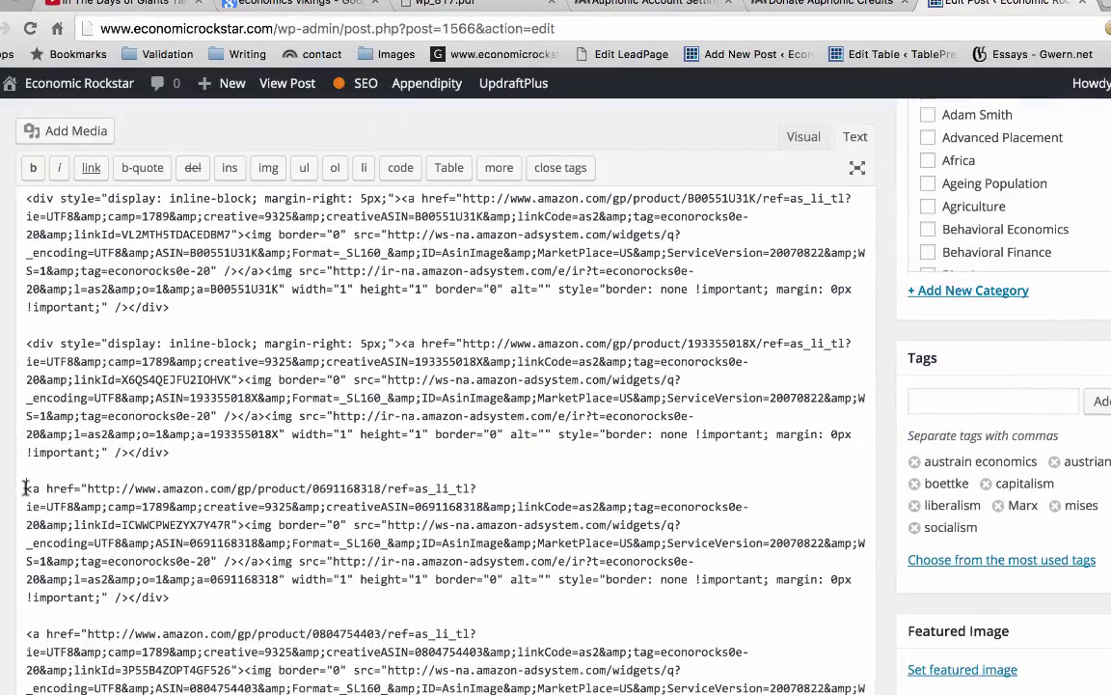
click(26, 488)
key(super+v)
scroll(25, 483, down, 3)
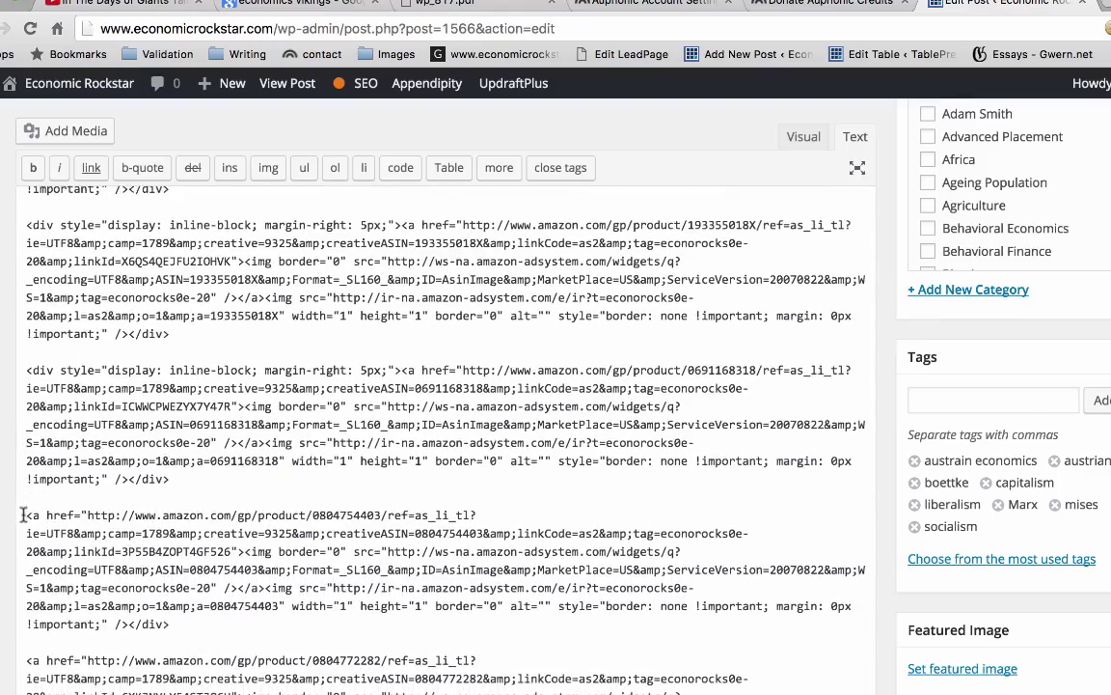
click(24, 514)
key(super+v)
scroll(22, 512, down, 3)
click(24, 511)
key(super+v)
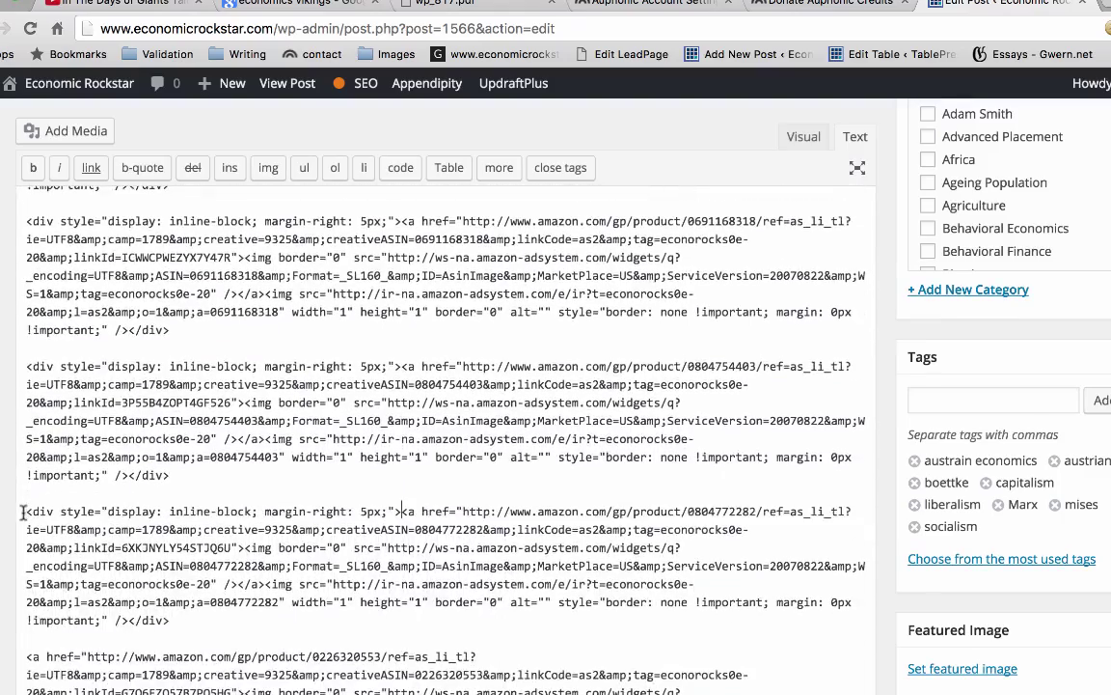
scroll(24, 521, down, 3)
click(25, 531)
key(super+v)
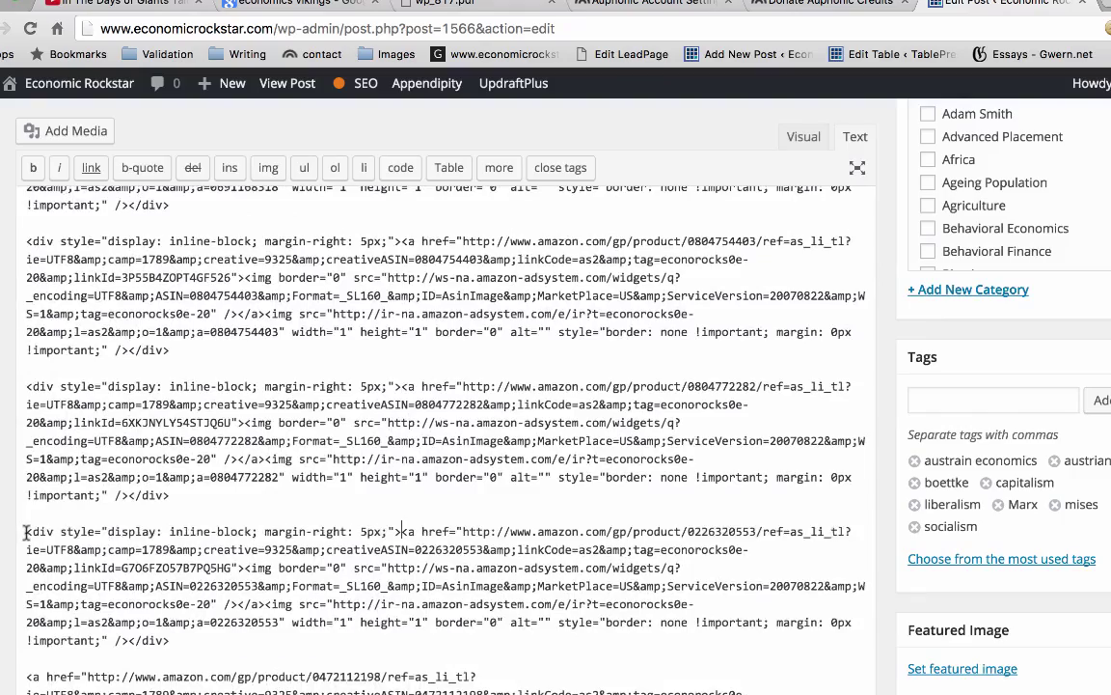
scroll(25, 535, down, 3)
click(24, 544)
key(super+v)
scroll(24, 544, down, 3)
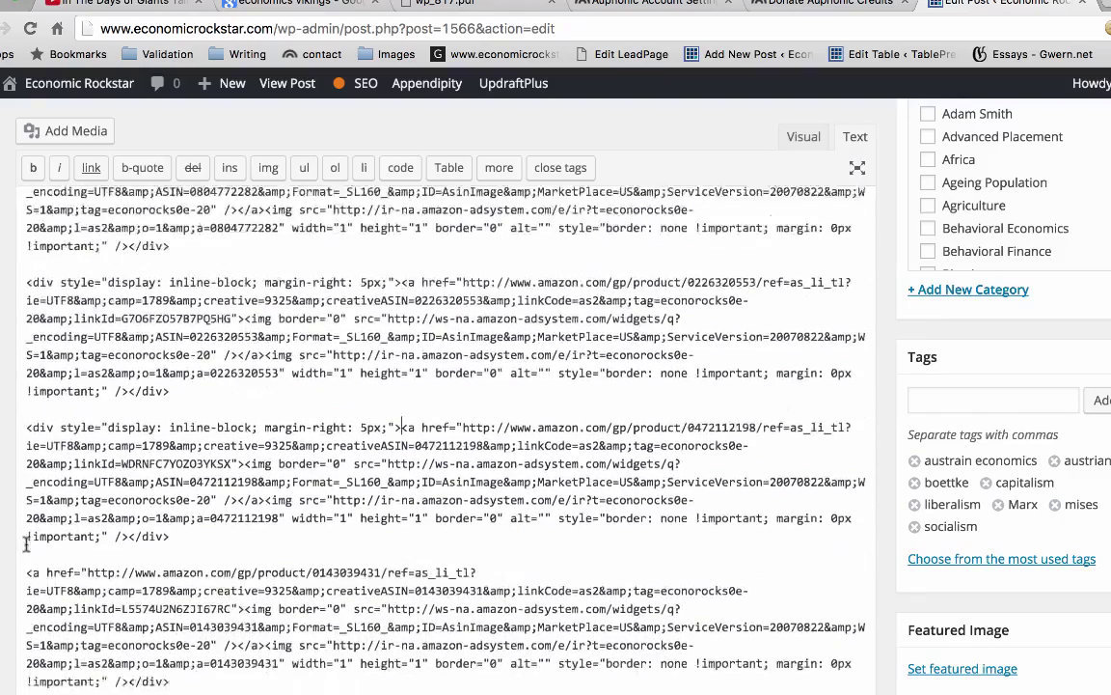
click(24, 550)
key(super+v)
scroll(25, 550, down, 3)
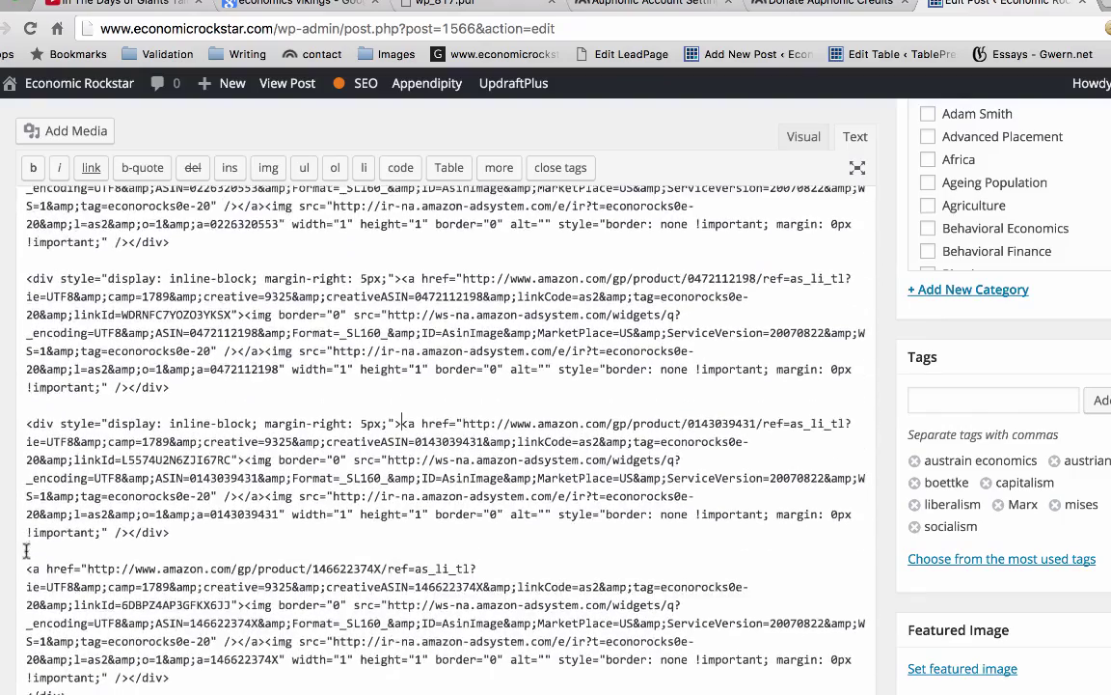
click(25, 565)
key(super+v)
scroll(25, 563, down, 2)
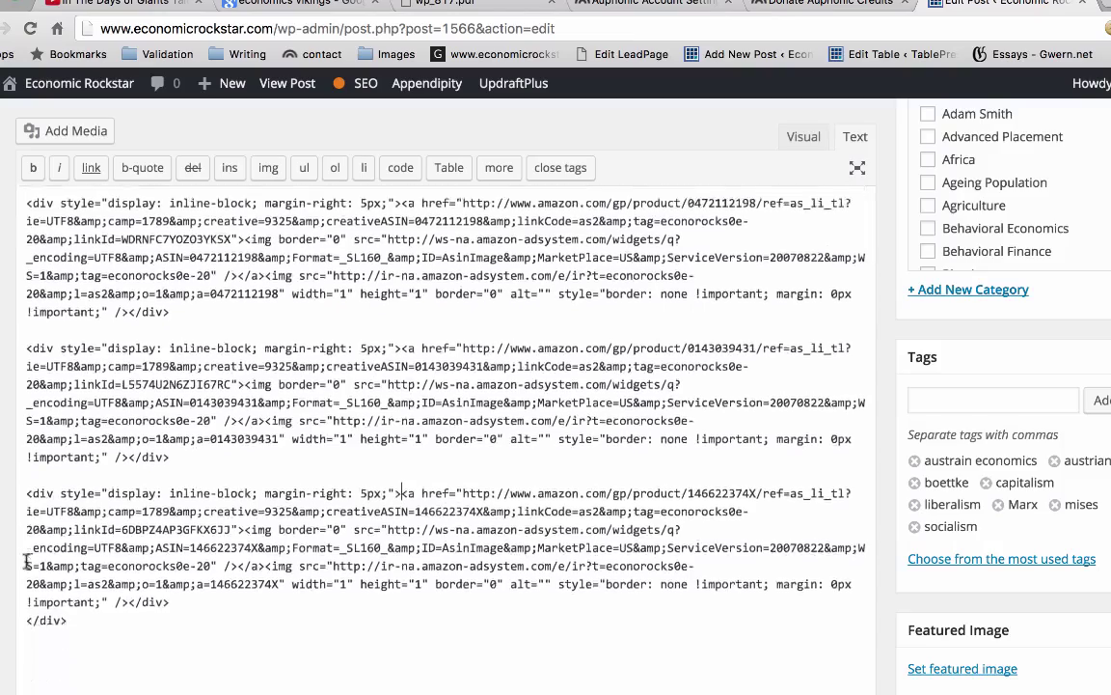
scroll(25, 562, up, 4)
scroll(24, 562, up, 8)
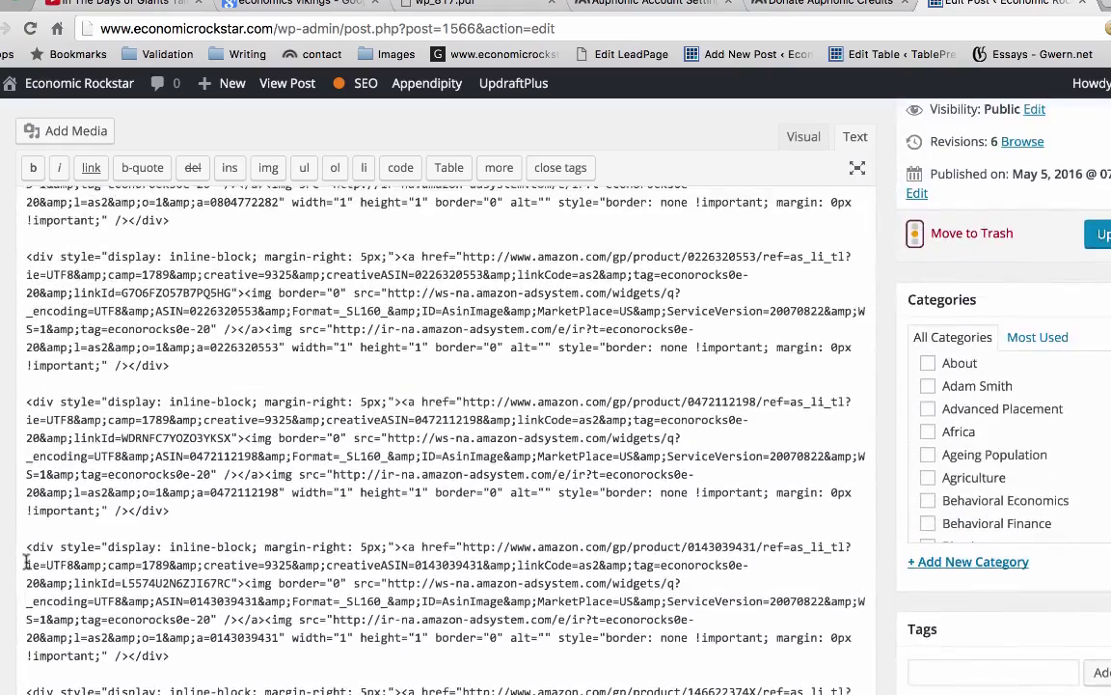
scroll(24, 562, up, 12)
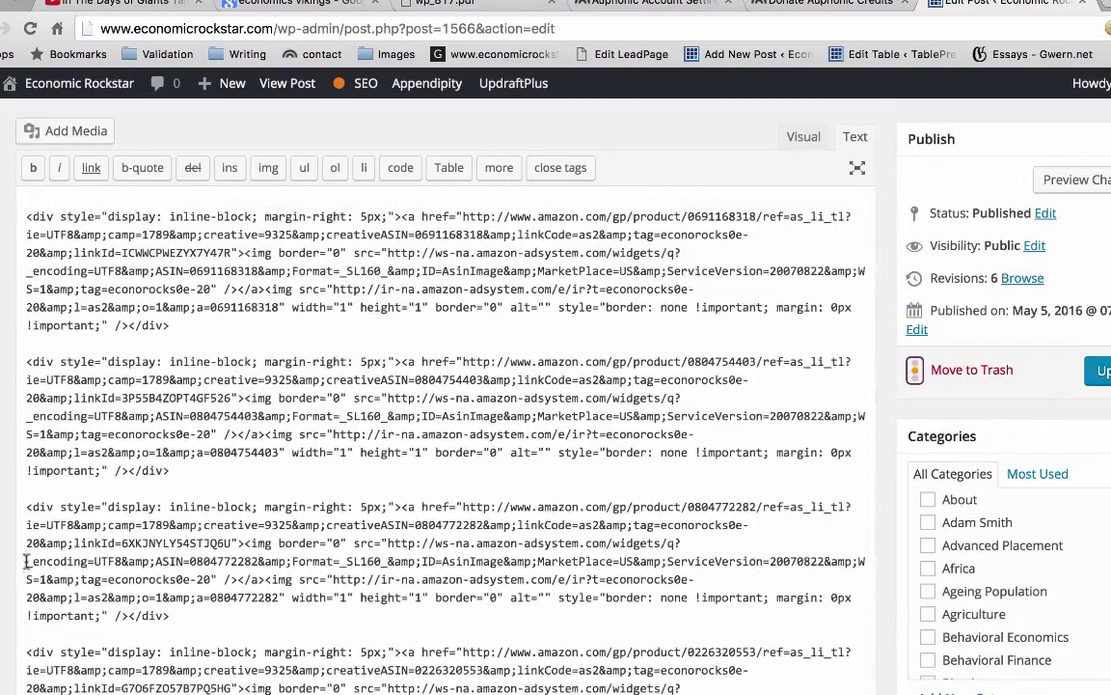
scroll(25, 563, up, 6)
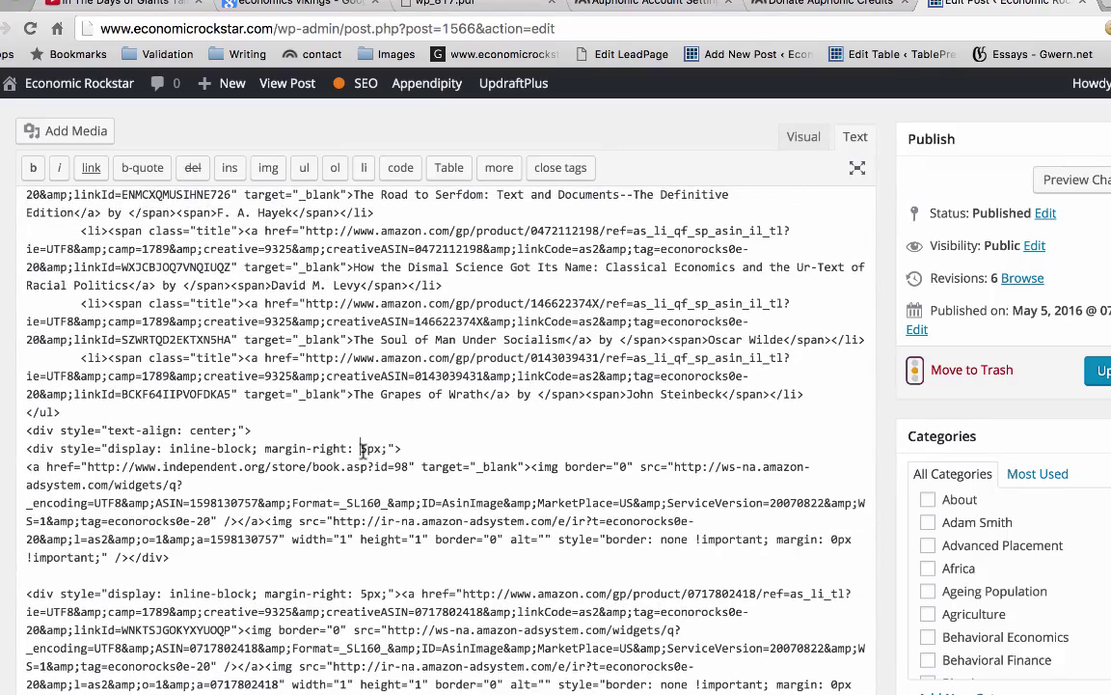
drag(362, 450, 369, 451)
Check the centered side-by-side cover grid in Visual view and update the Mises v Marx post
click(797, 140)
scroll(773, 231, down, 5)
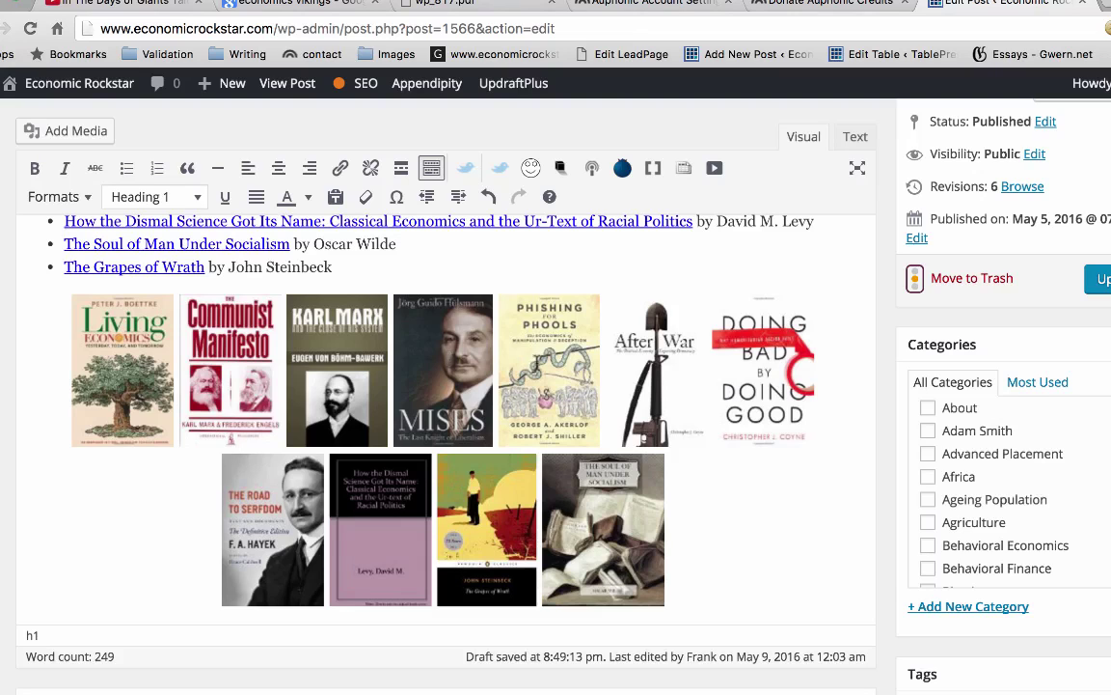
click(1100, 279)
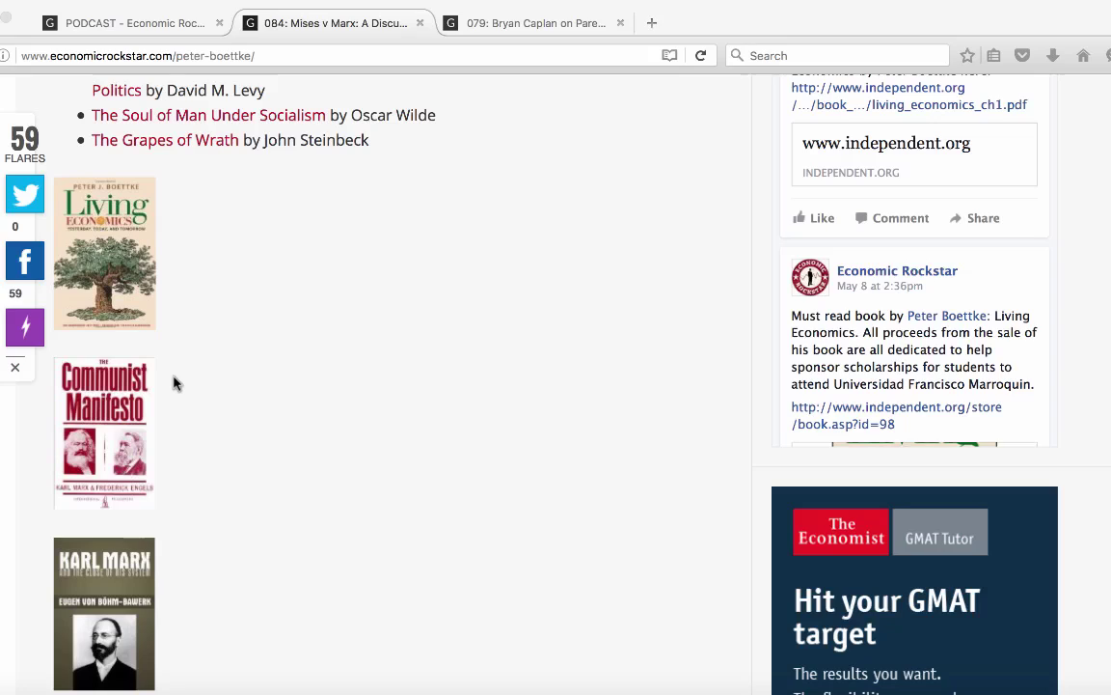
Scroll through the live Mises v Marx post to check the current book cover layout
scroll(174, 382, down, 1)
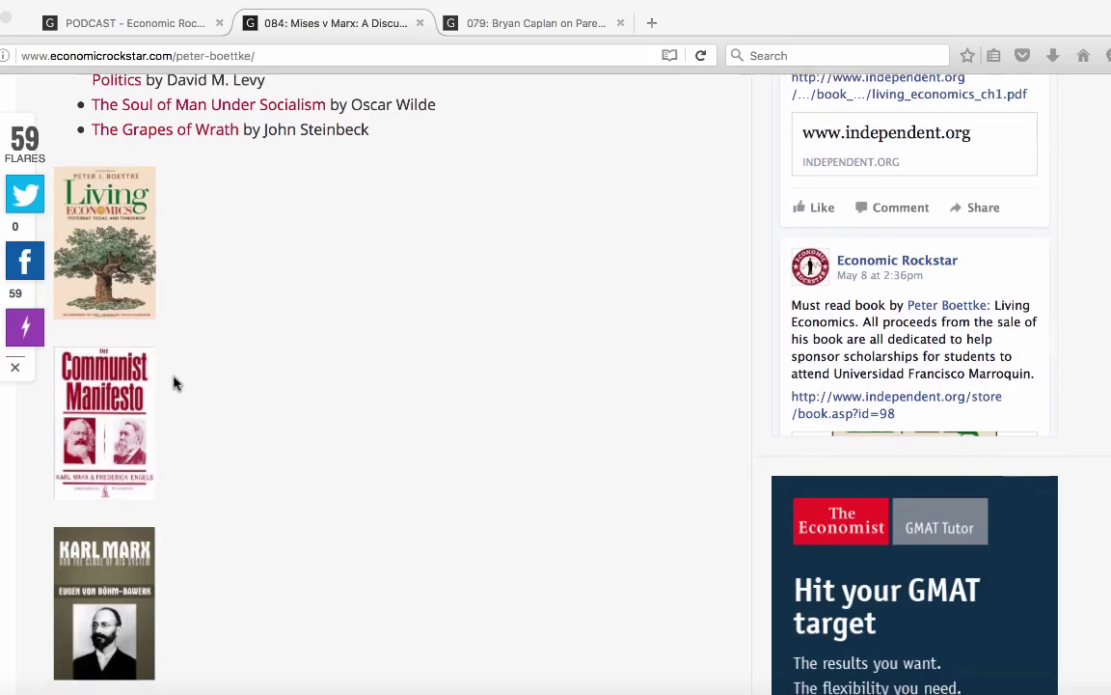
scroll(173, 383, down, 2)
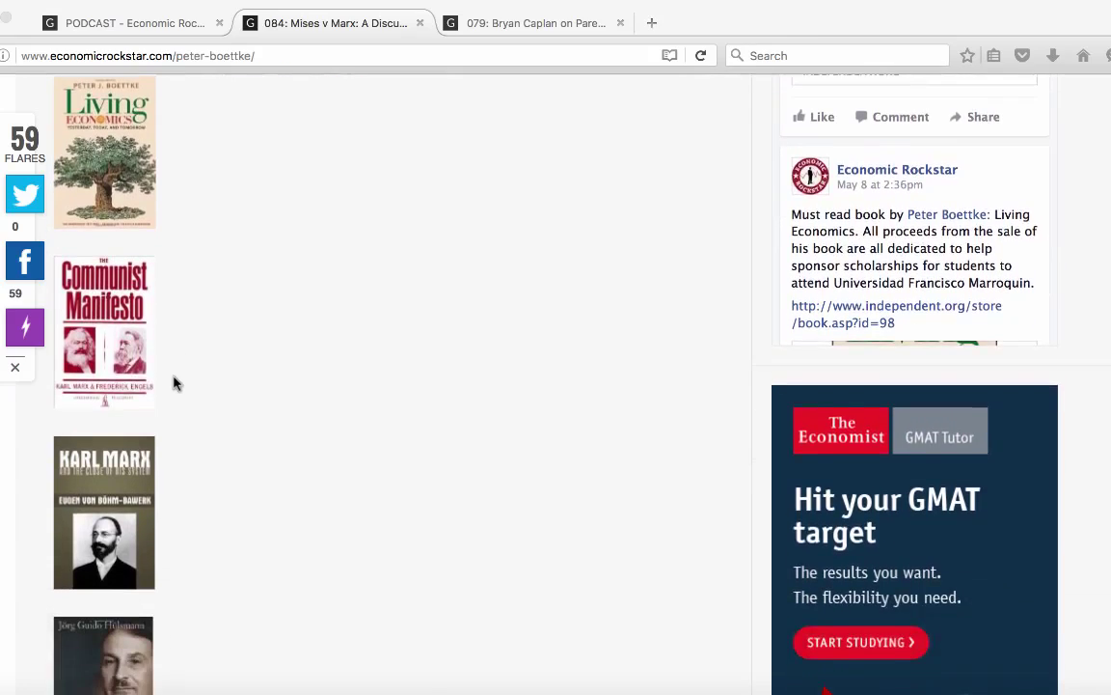
scroll(174, 383, down, 20)
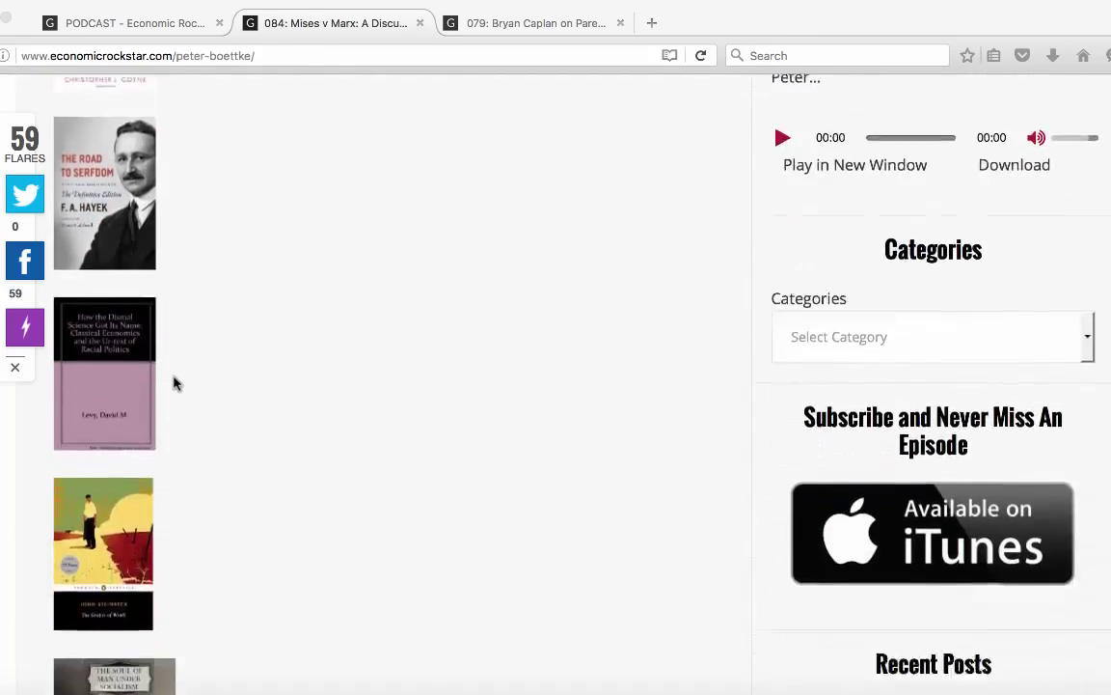
scroll(174, 383, down, 6)
scroll(173, 383, up, 17)
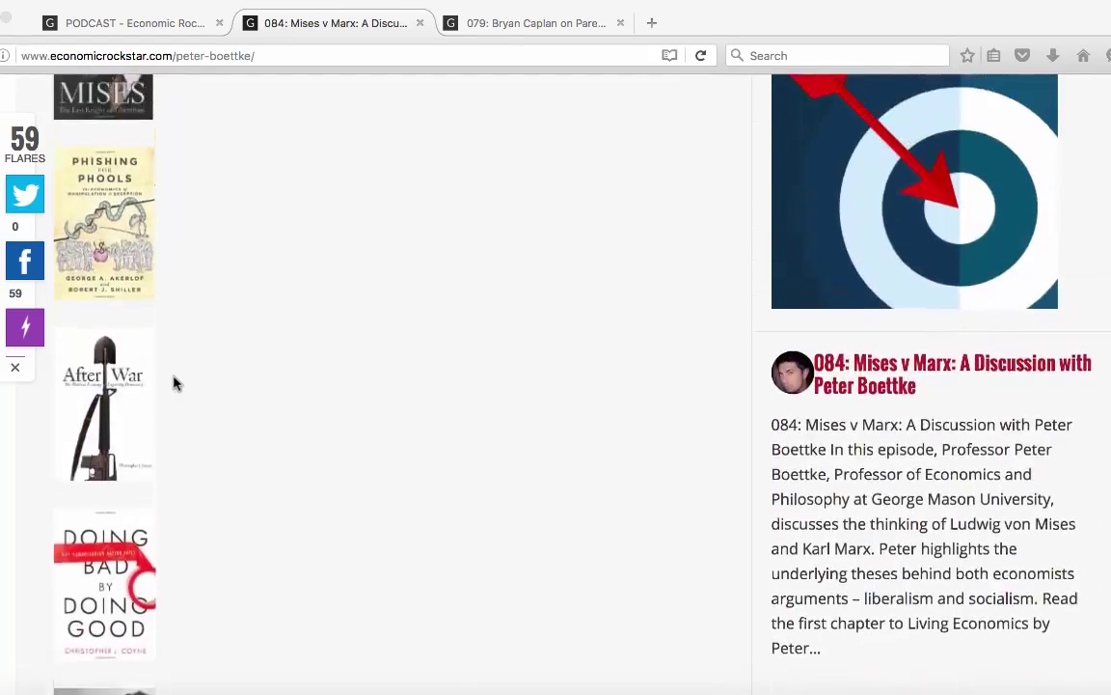
scroll(174, 383, up, 18)
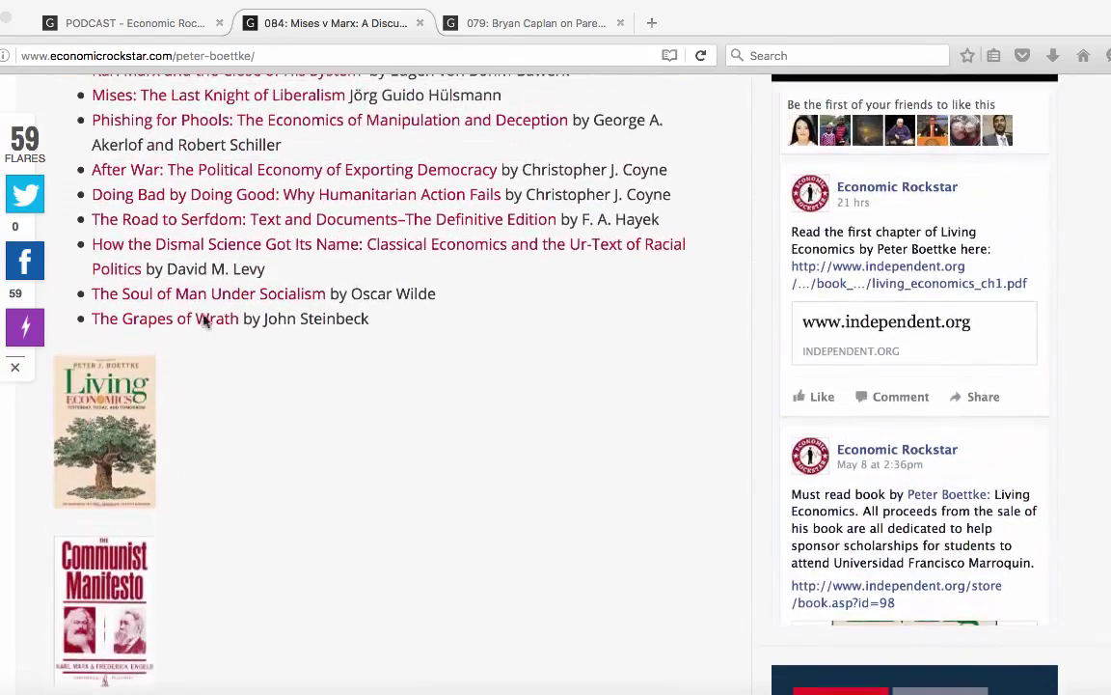
Reload the post page and scroll down to the covers, now in centered side-by-side rows
click(284, 52)
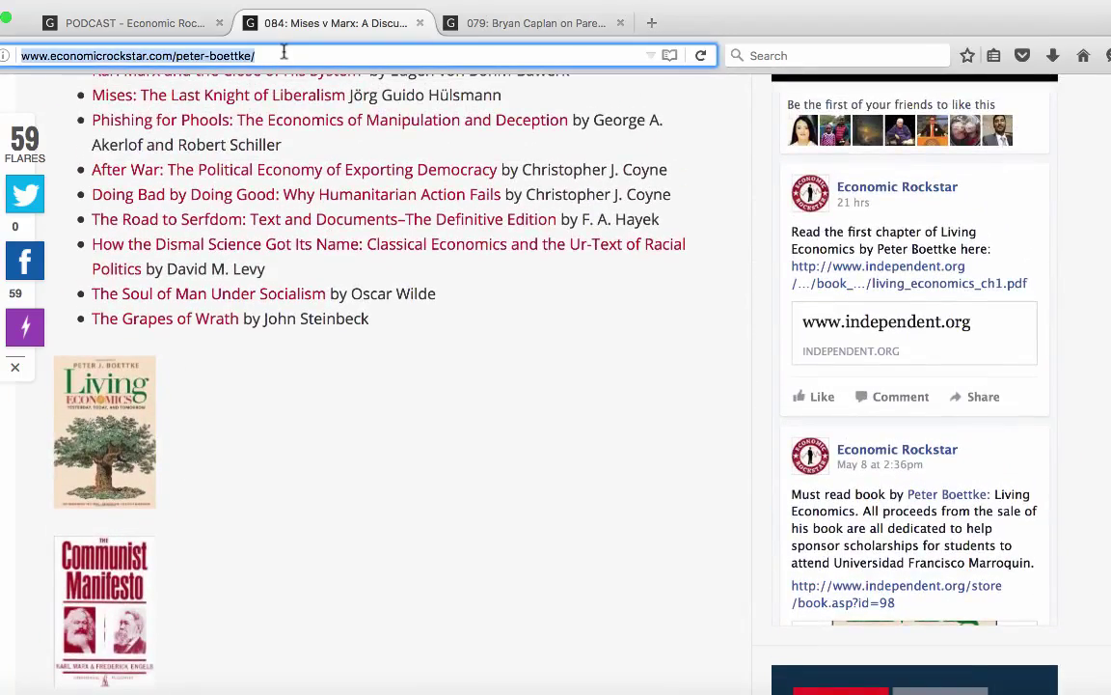
key(Return)
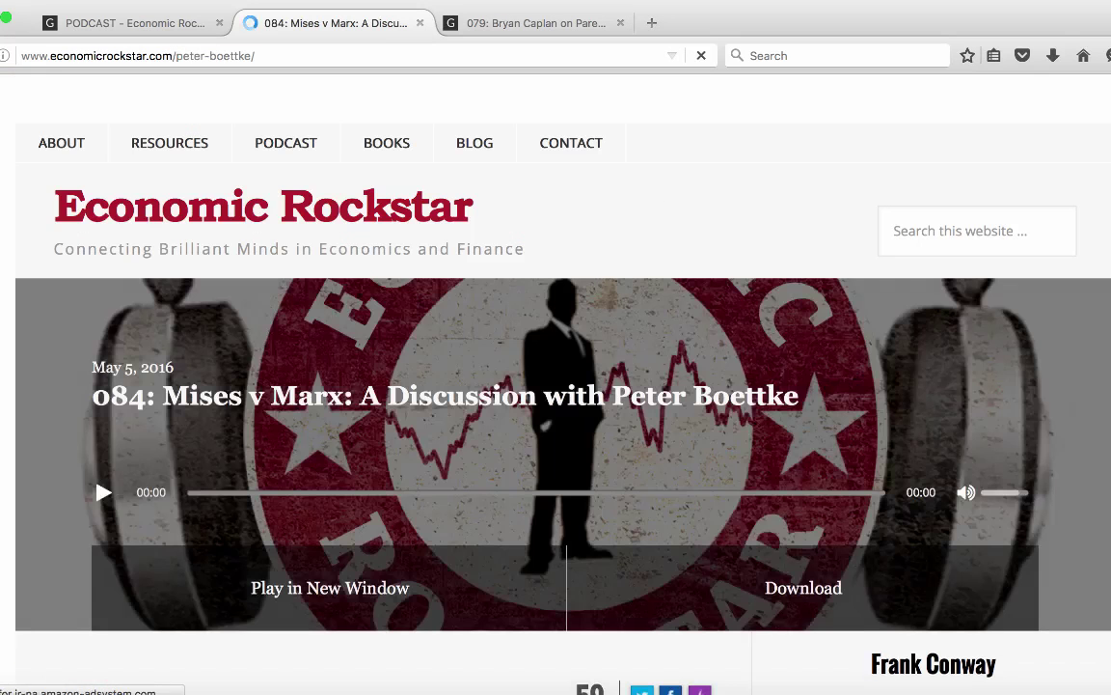
scroll(311, 366, down, 15)
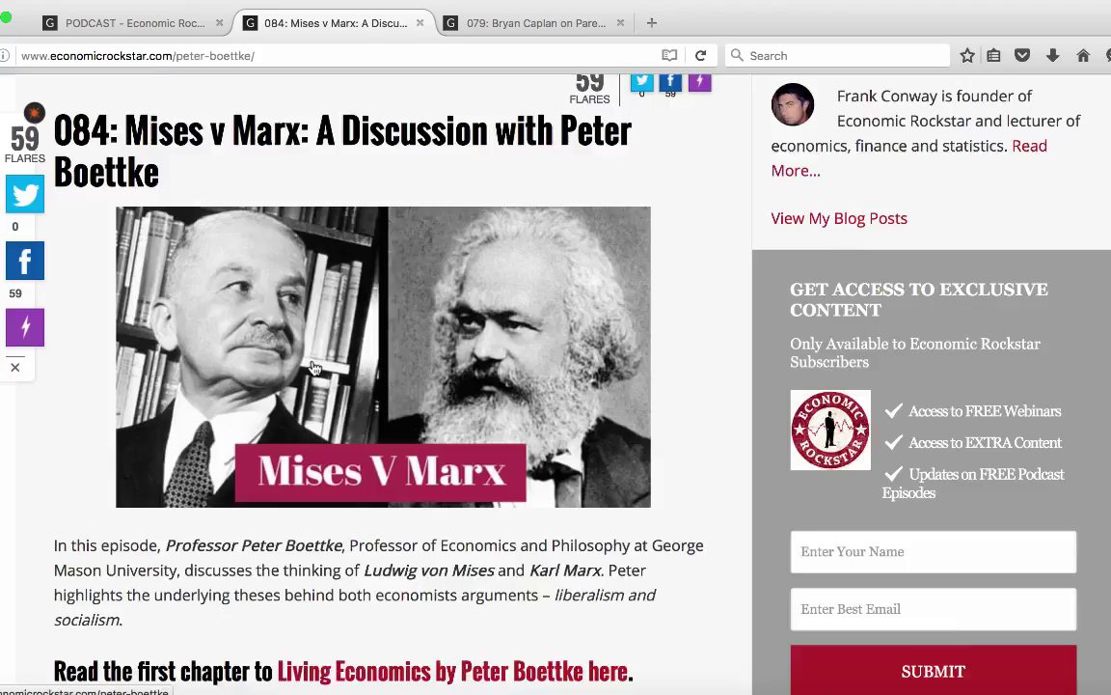
scroll(312, 365, down, 10)
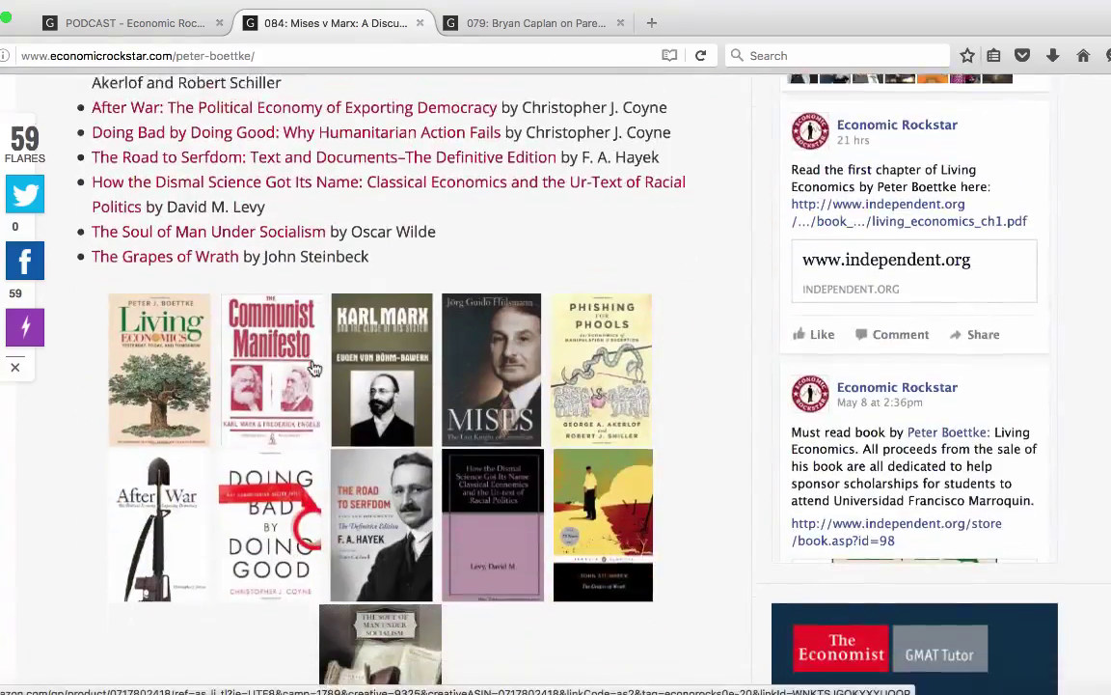